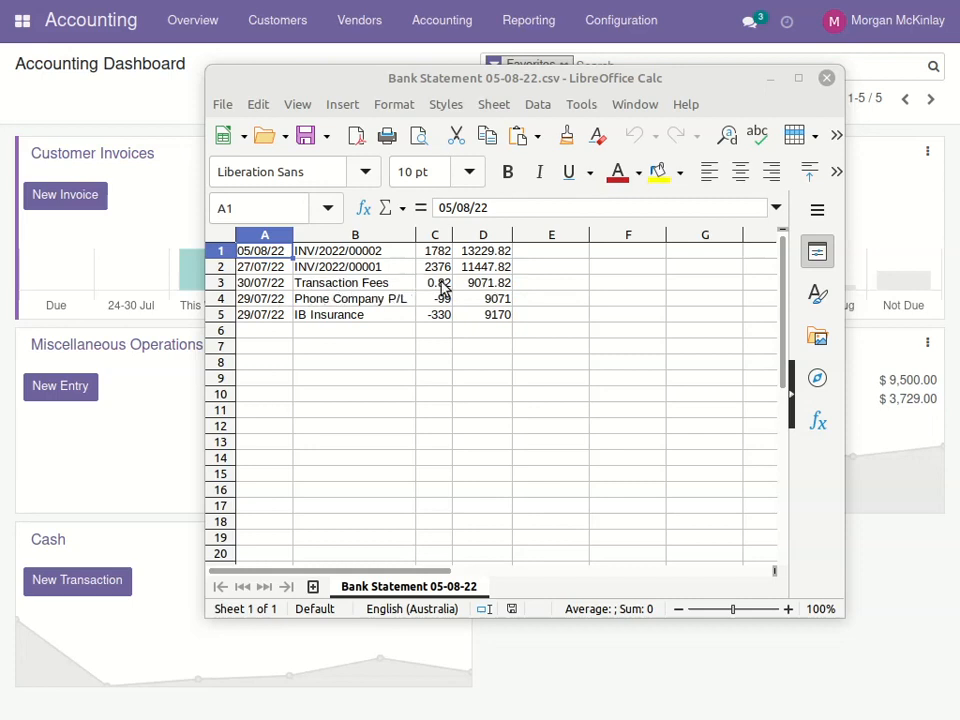
Review the transaction fee row and the invoice rows' labels, amounts and balance in the bank statement.
left_click_drag(268, 288, 455, 287)
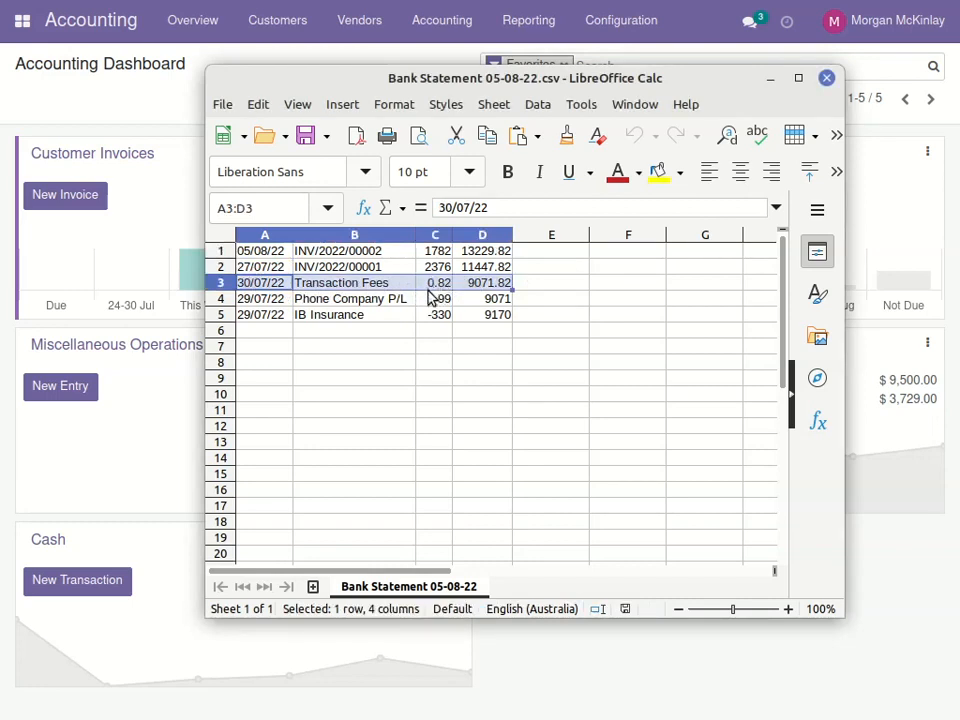
left_click(366, 266)
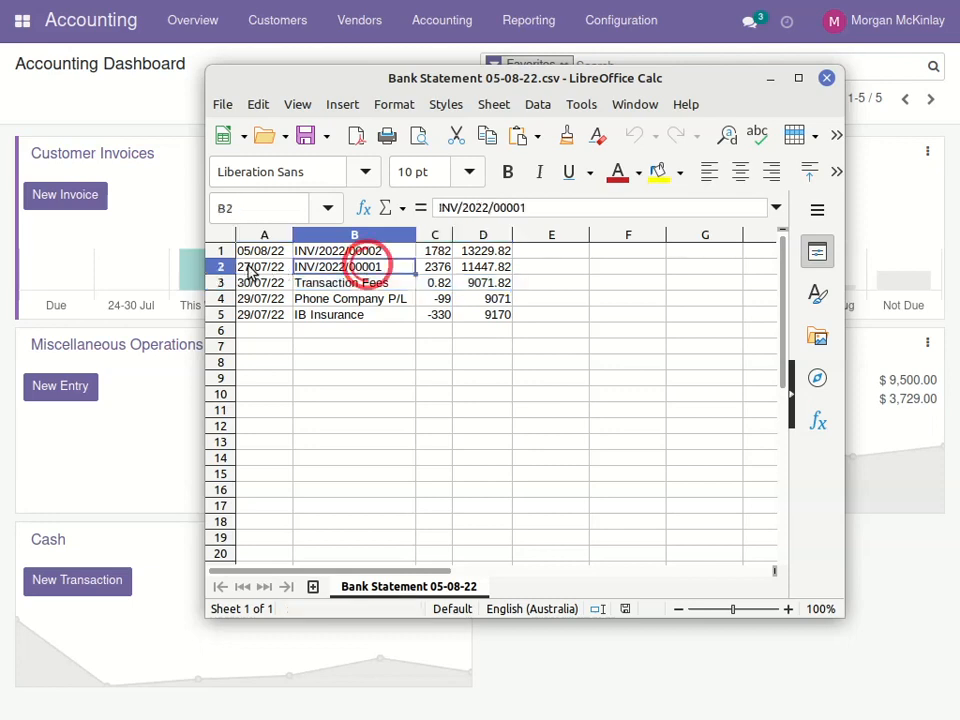
left_click(490, 265)
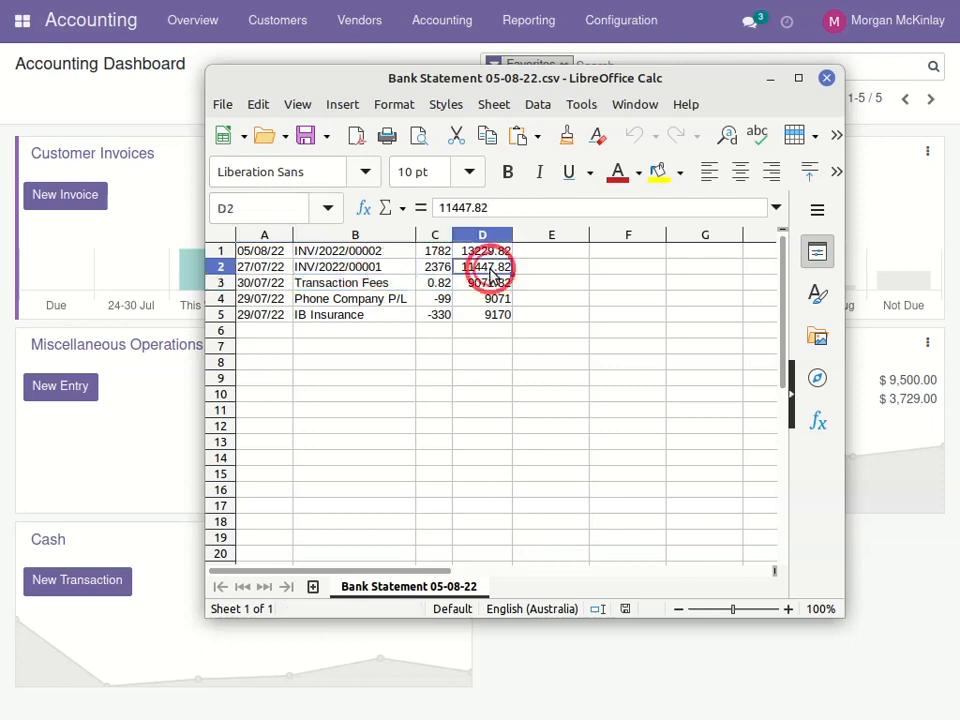
left_click(422, 251)
left_click(424, 253)
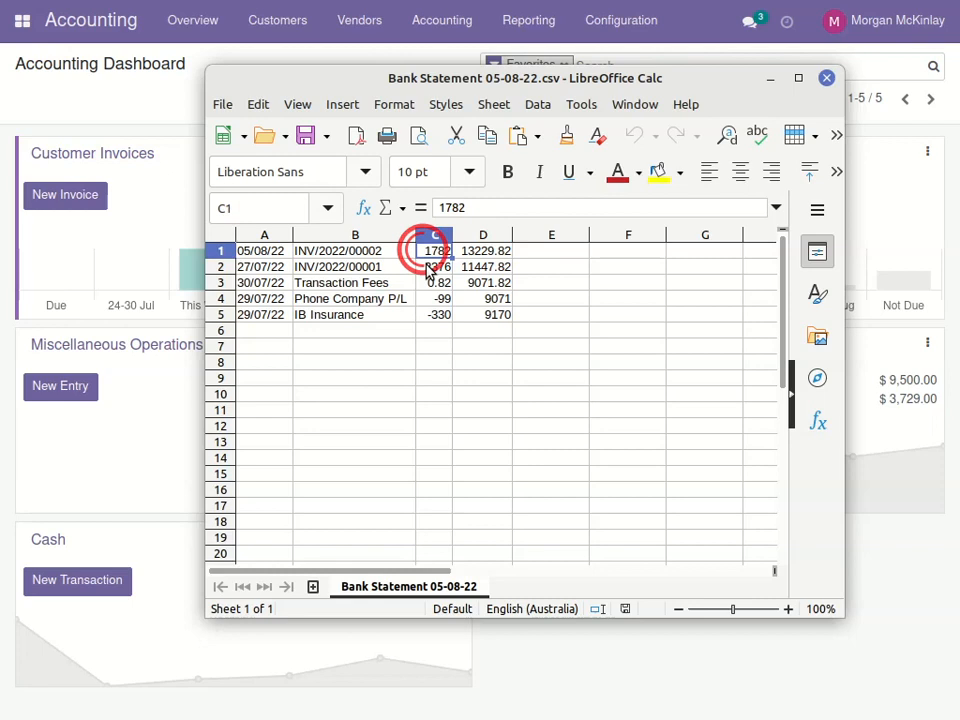
left_click(427, 268)
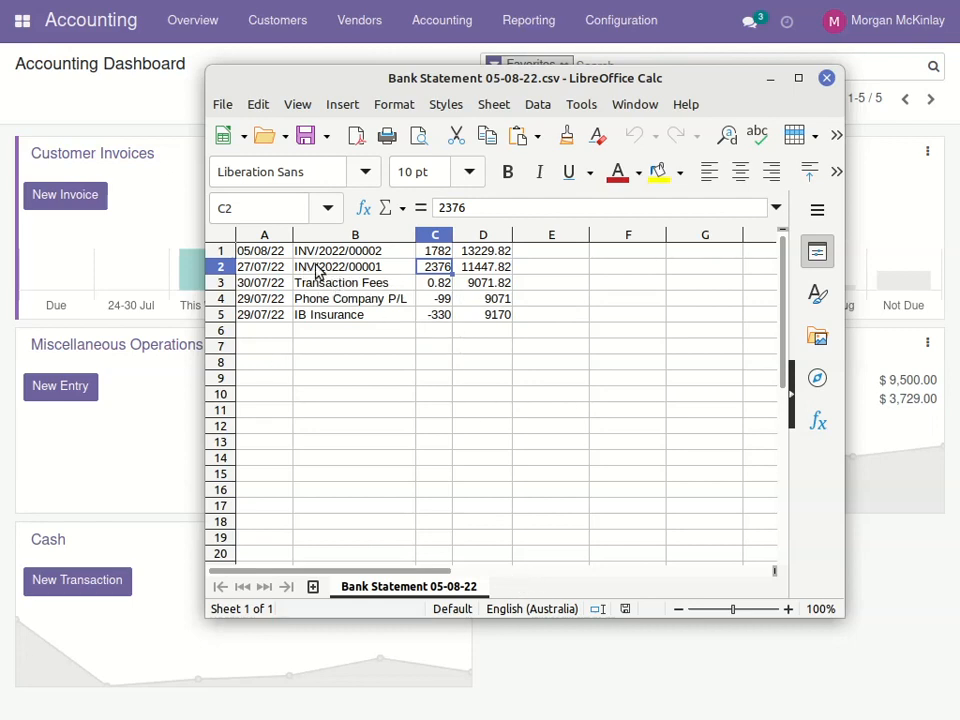
Insert an empty row above the first row of the bank statement.
left_click(221, 251)
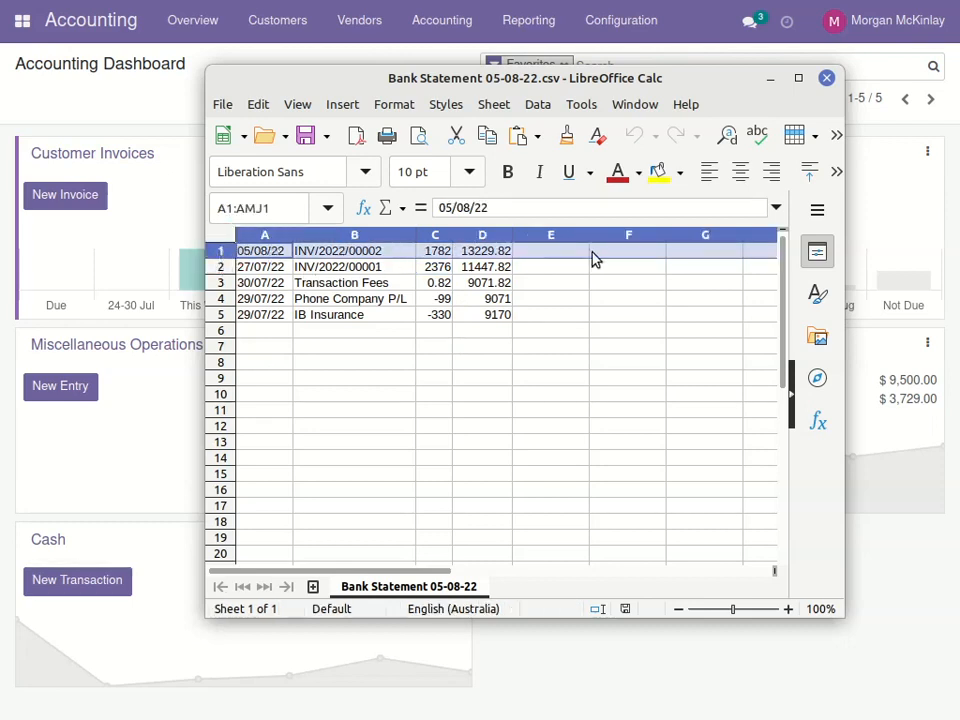
right_click(216, 254)
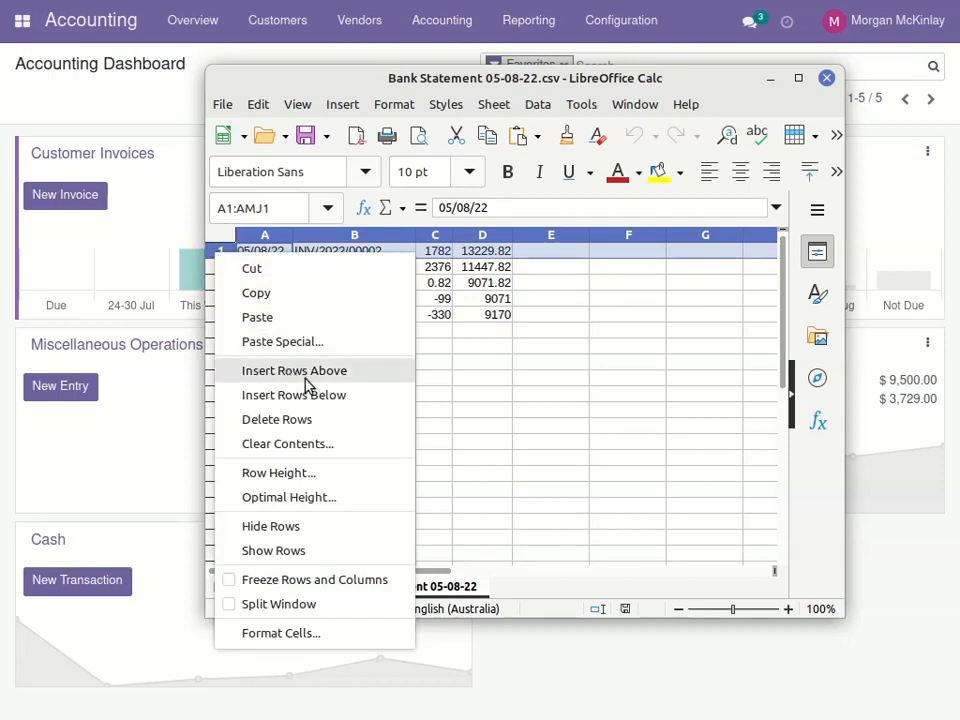
left_click(337, 372)
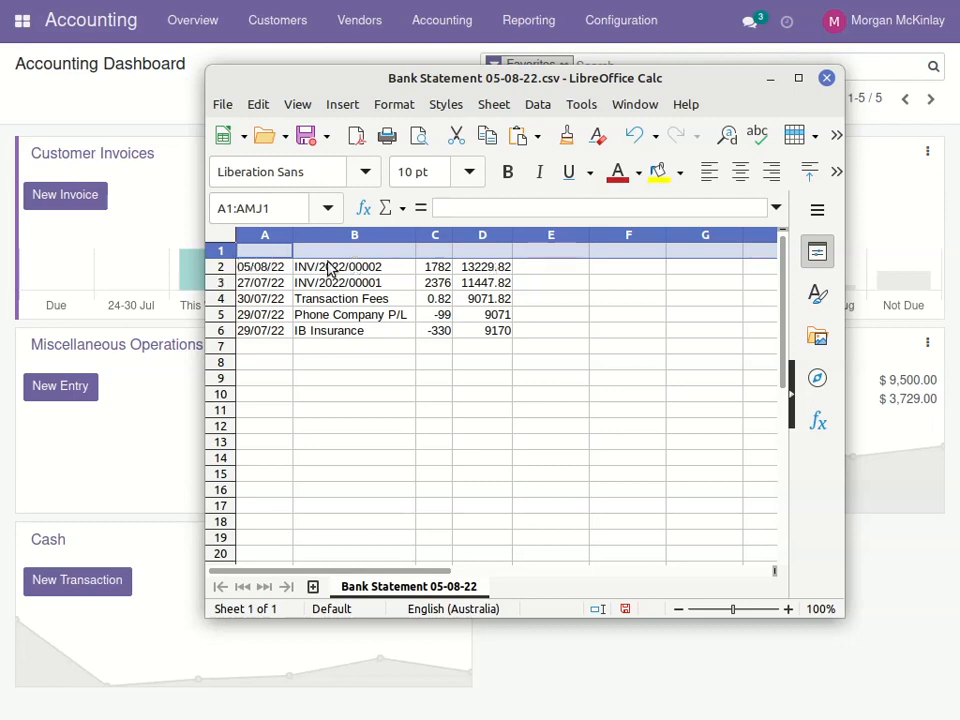
Widen column A and enter the header "Statement Lines / Date" in cell A1.
left_click(264, 251)
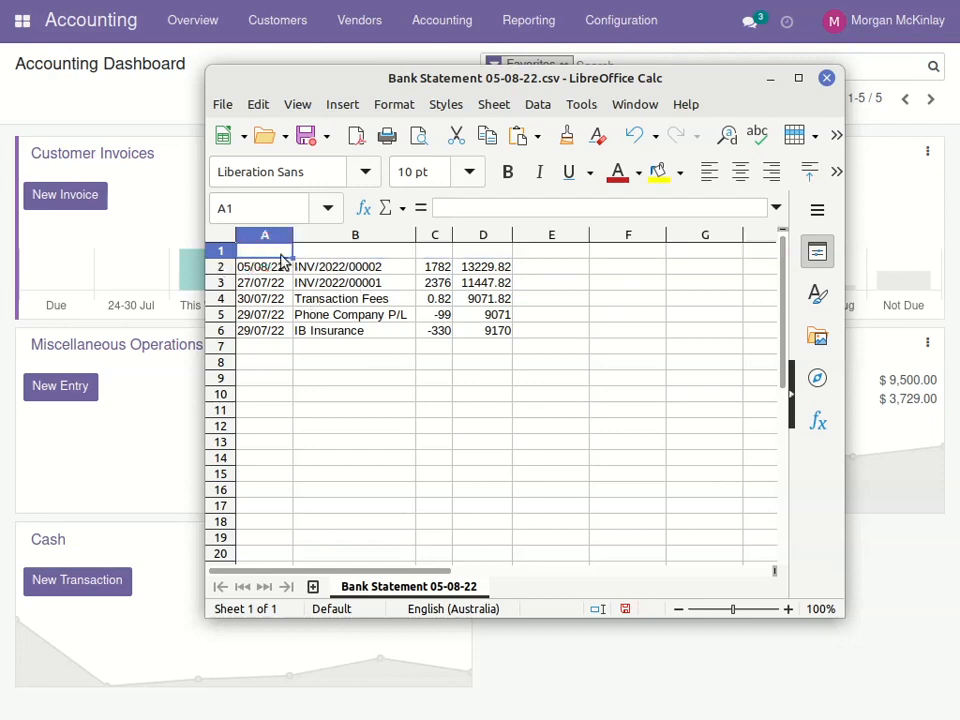
left_click_drag(292, 235, 423, 235)
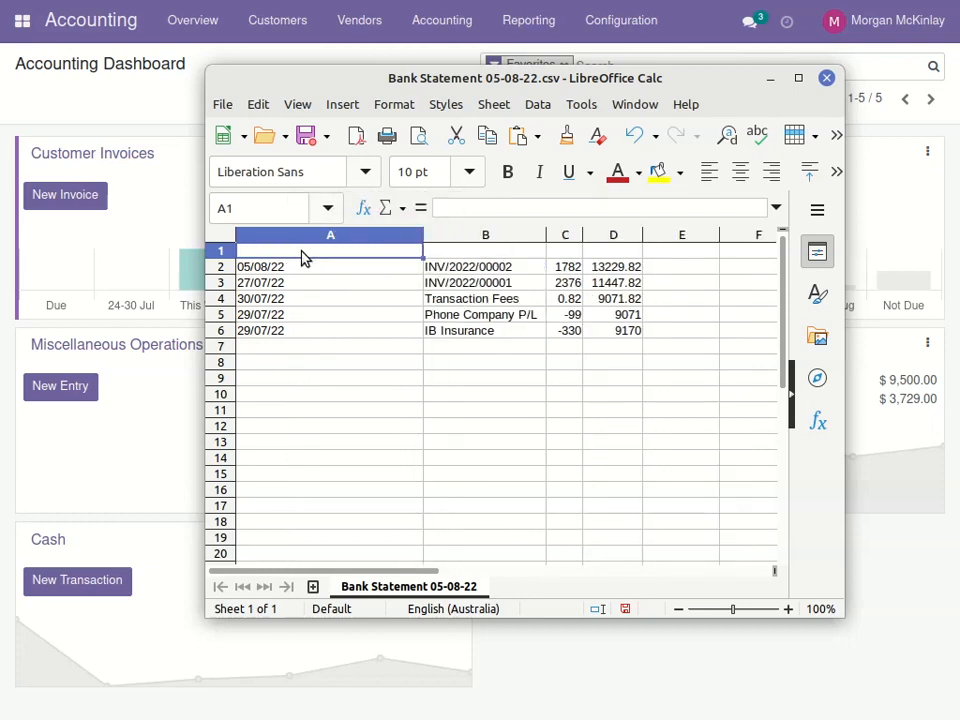
type("Statement")
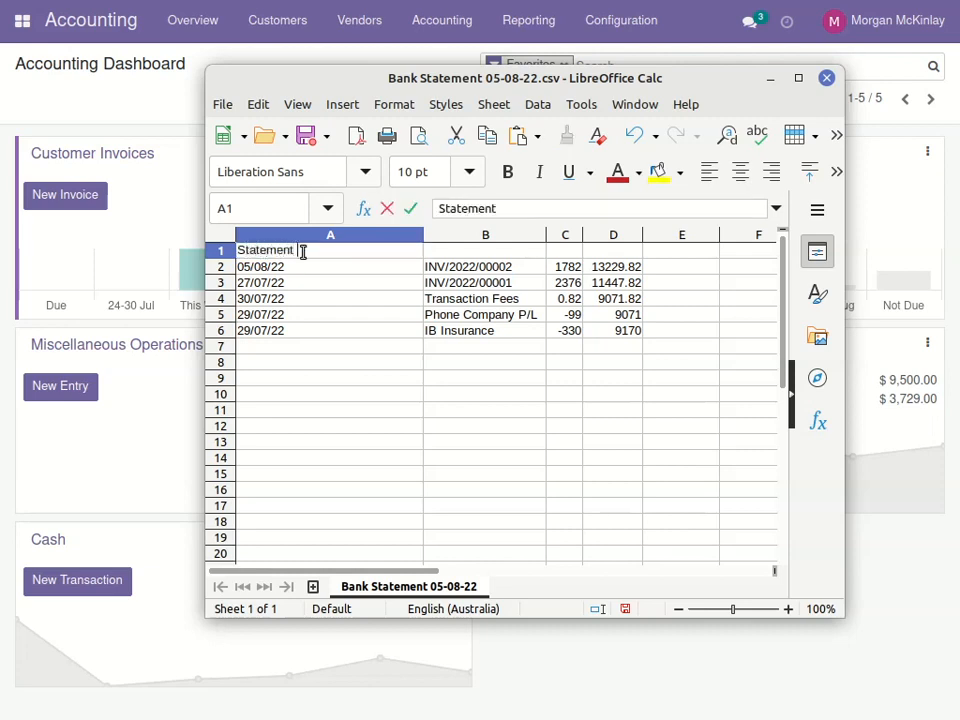
type(" Lines / Date")
key("Return")
left_click(303, 251)
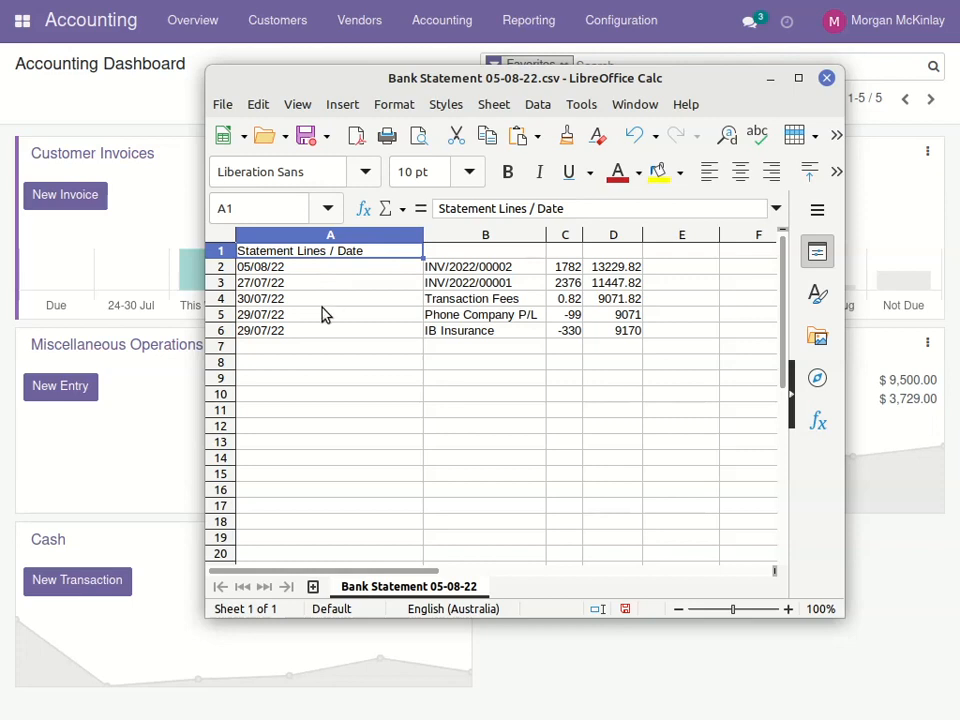
Widen columns B and C and copy the header from A1 into cells B1 and C1.
left_click_drag(546, 234, 586, 237)
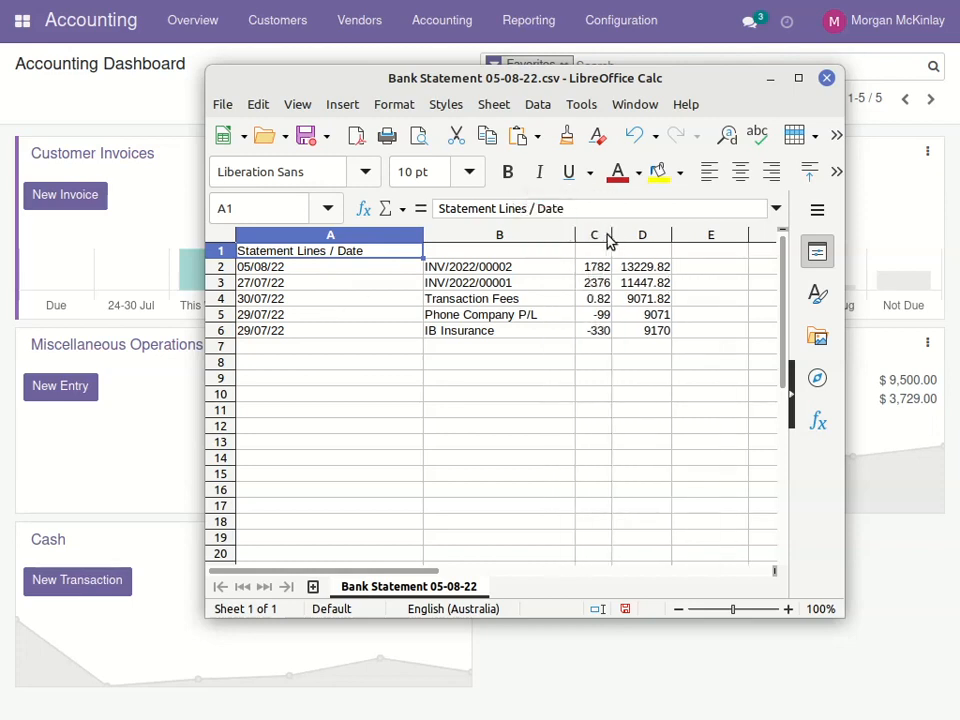
left_click_drag(612, 235, 706, 234)
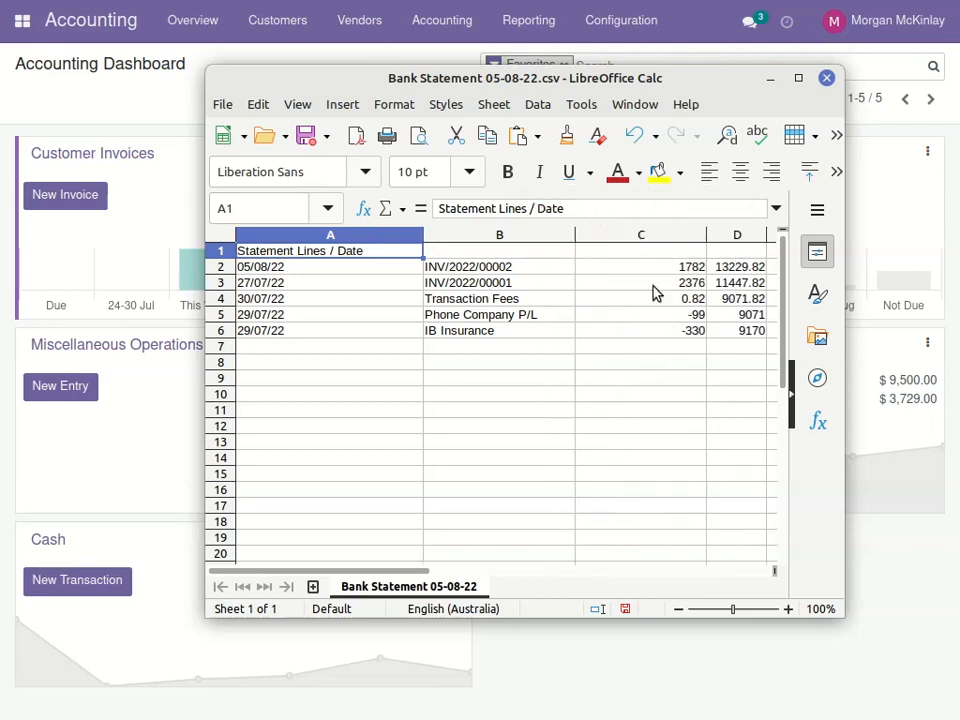
left_click(334, 252)
key("ctrl+c")
left_click(492, 254)
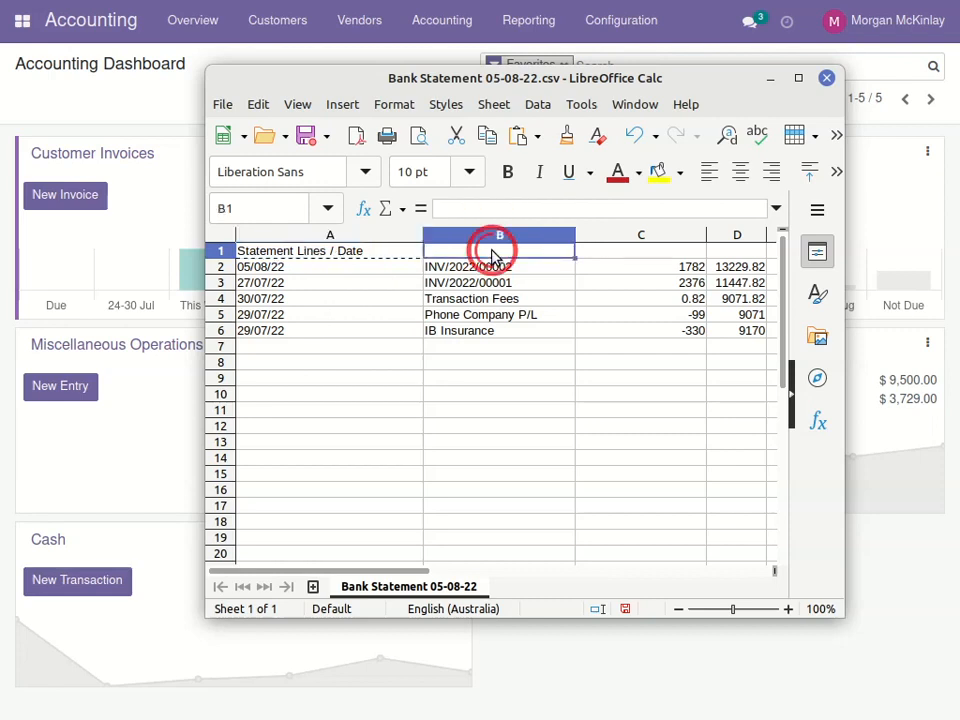
key("ctrl+v")
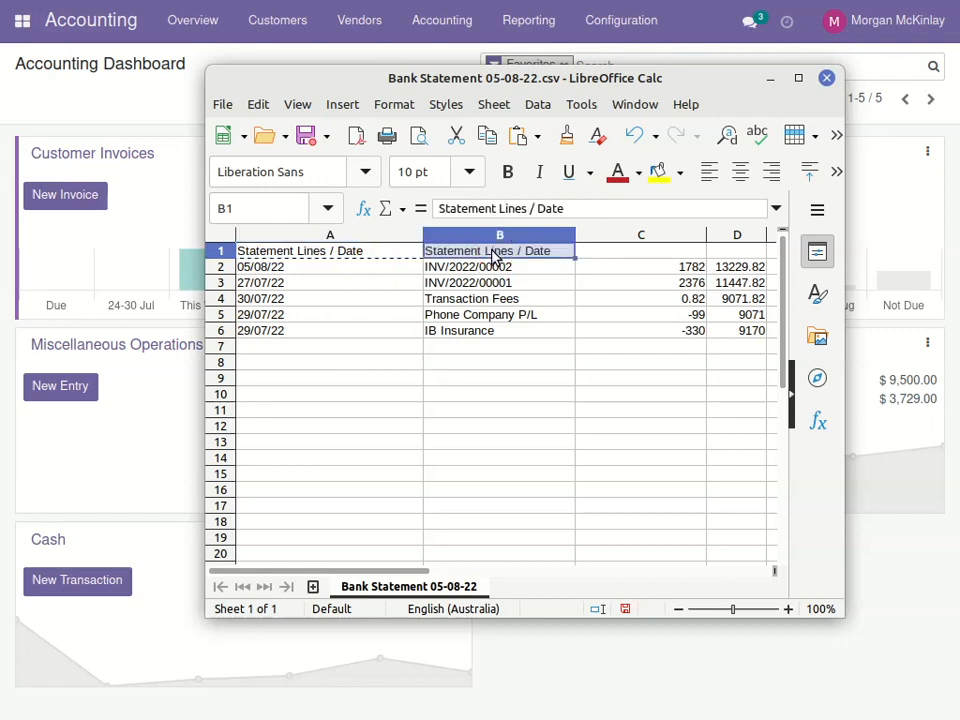
right_click(609, 256)
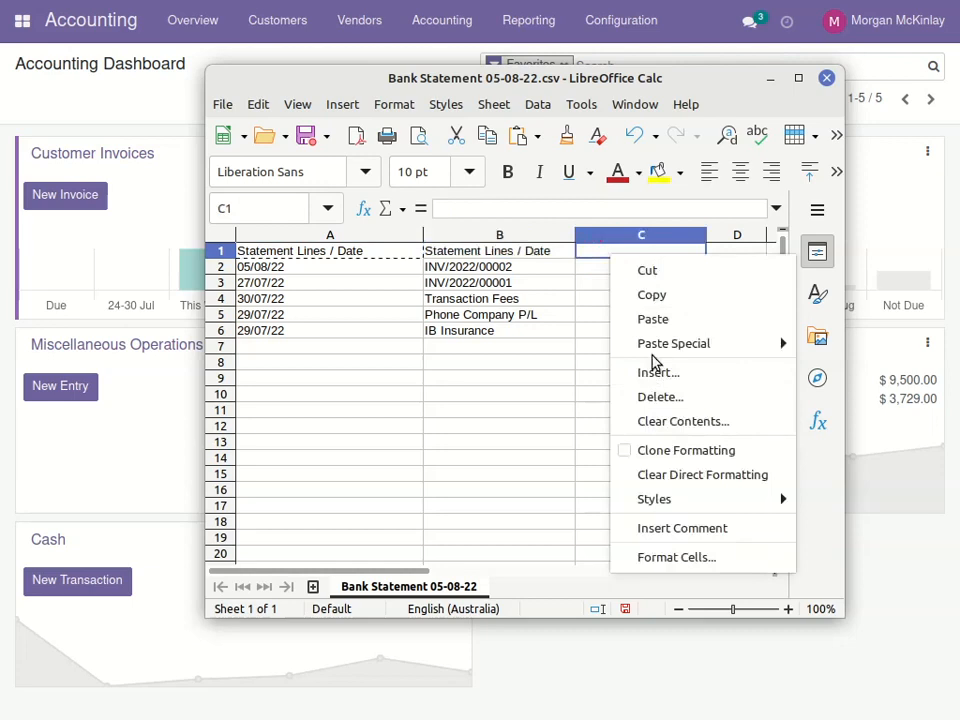
left_click(645, 319)
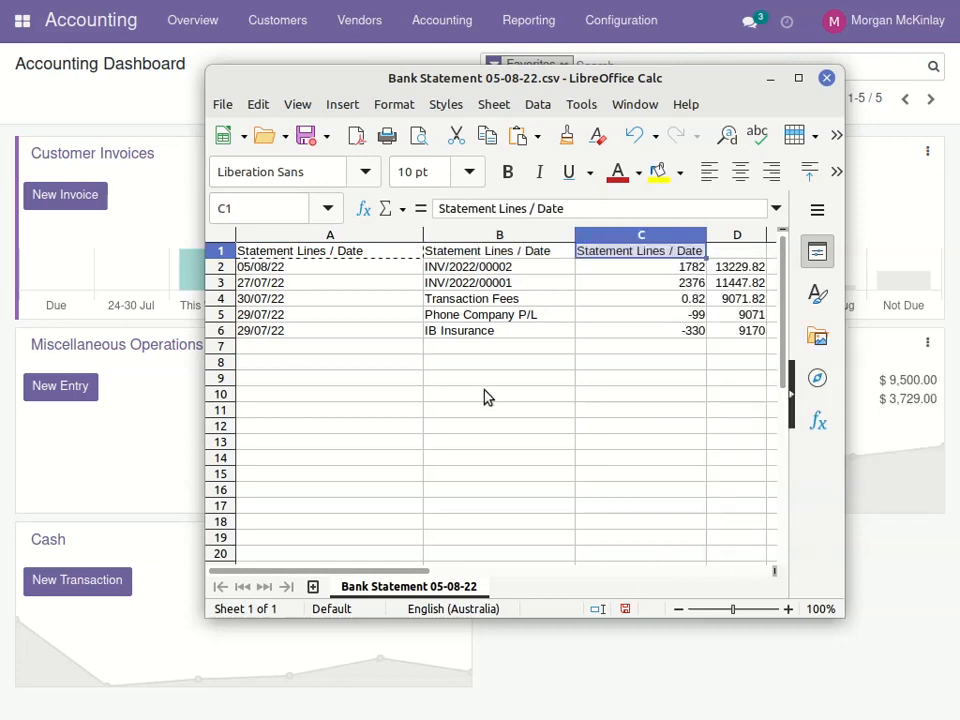
Change the header in cell B1 to "Statement Lines / Label".
left_click(506, 331)
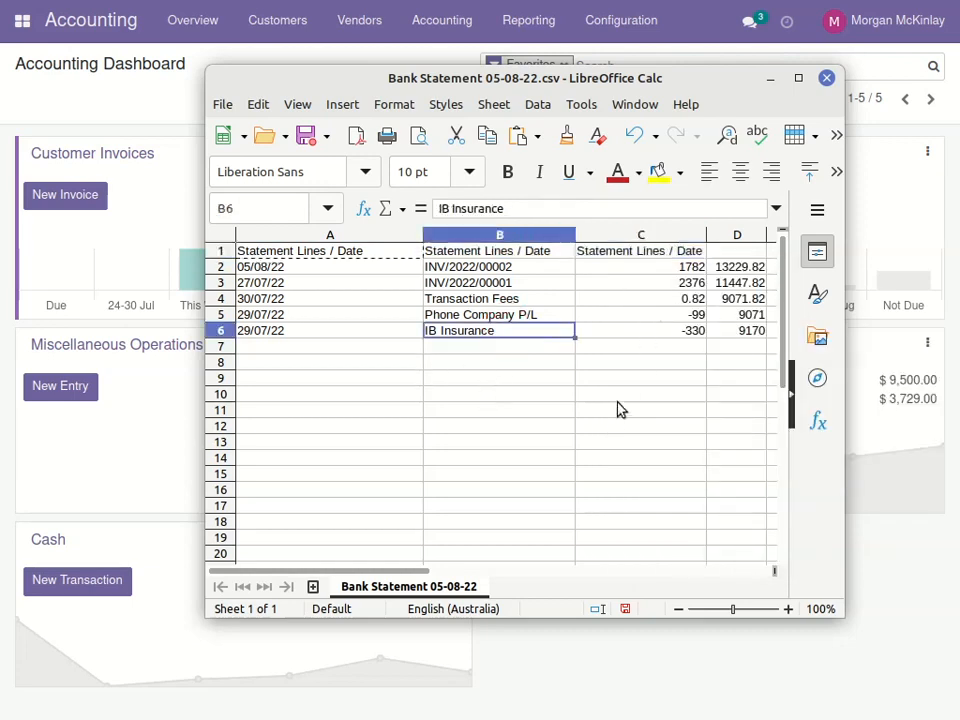
left_click(330, 254)
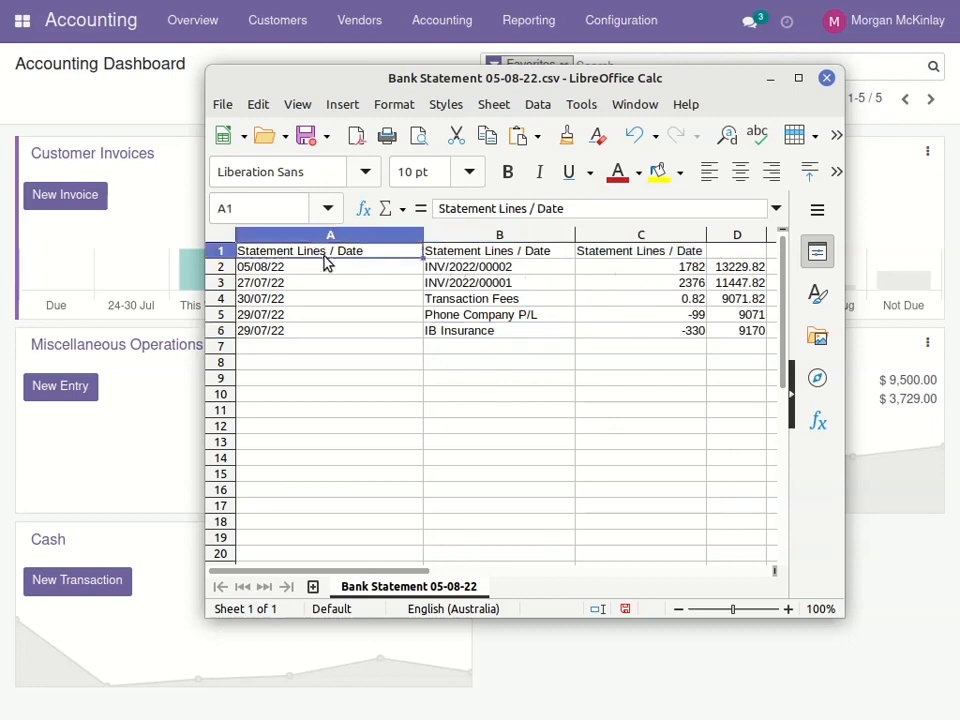
key("ctrl+c")
left_click(538, 254)
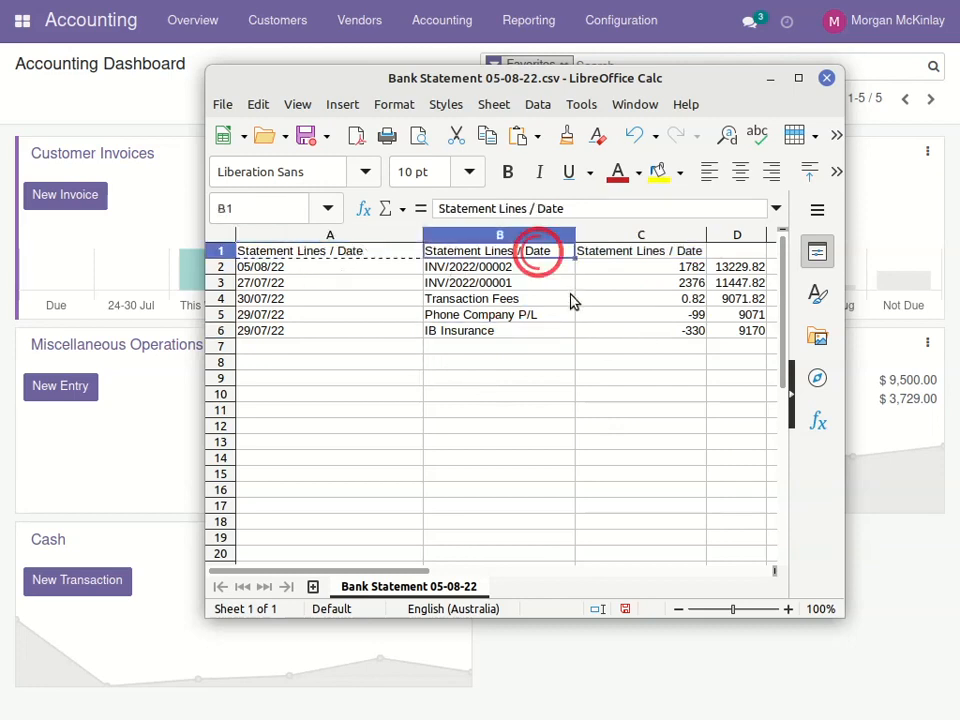
double_click(548, 208)
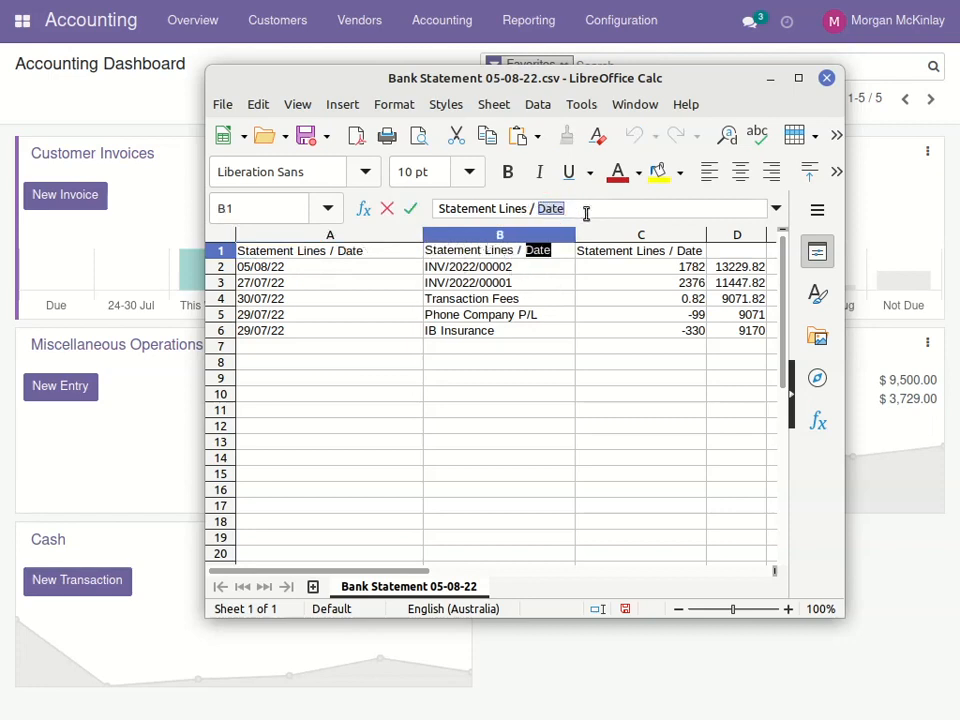
type("Label")
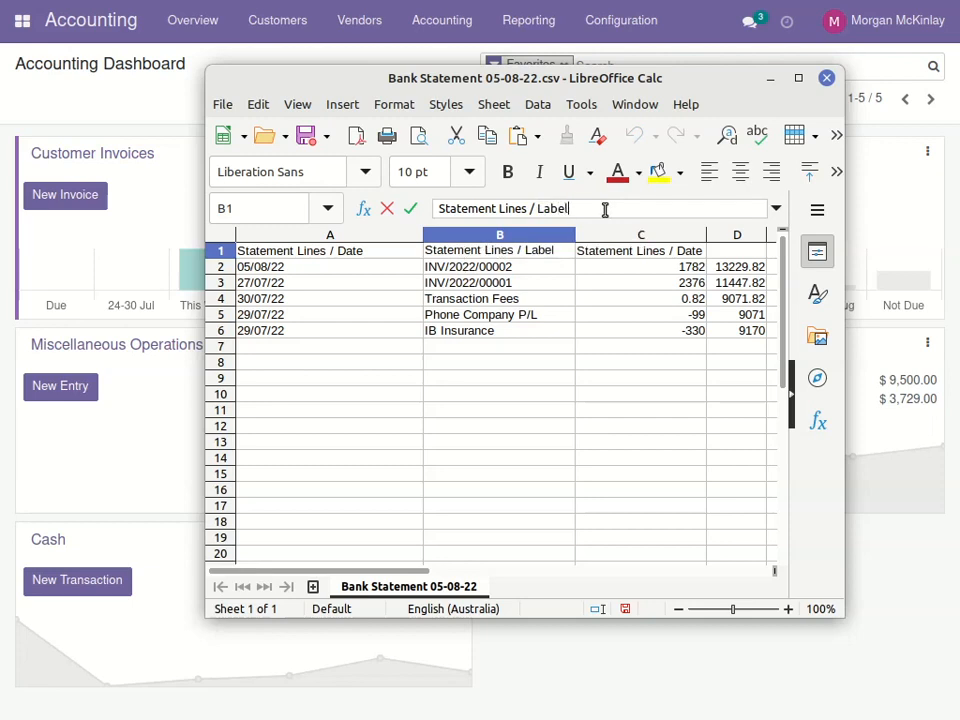
key("Return")
key("Up")
Change the header in cell C1 to "Statement Lines / Amount".
key("Right")
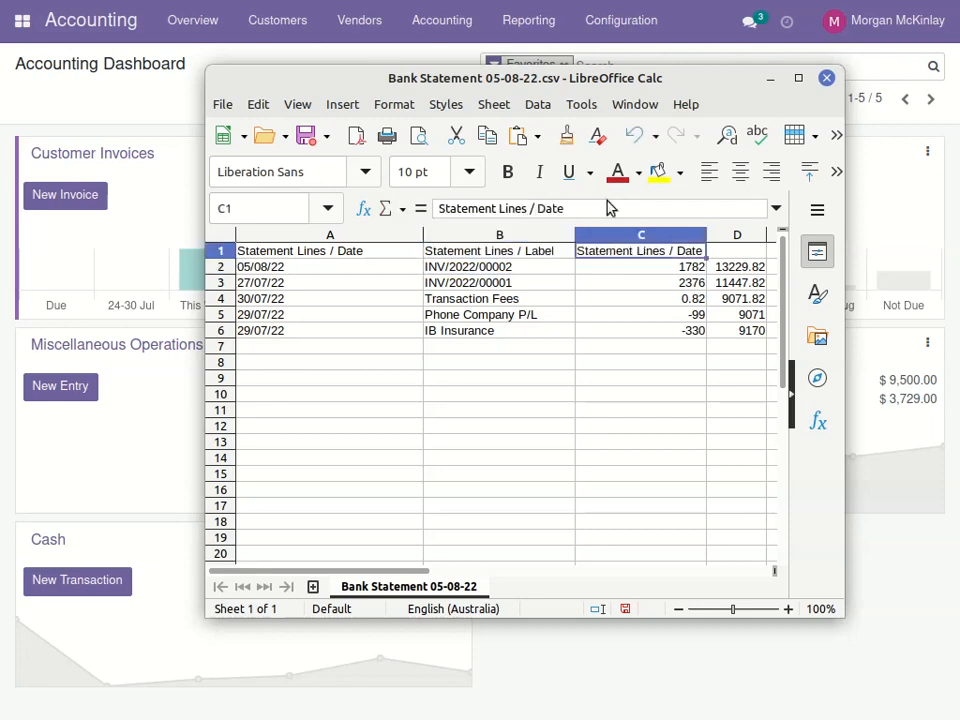
double_click(556, 209)
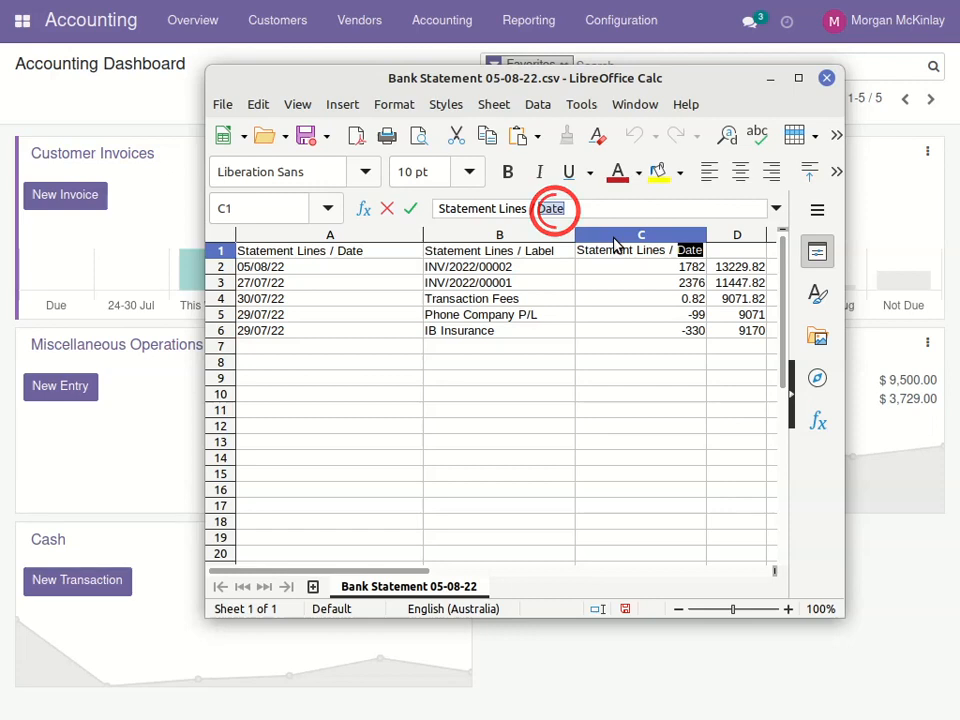
type("Amoun")
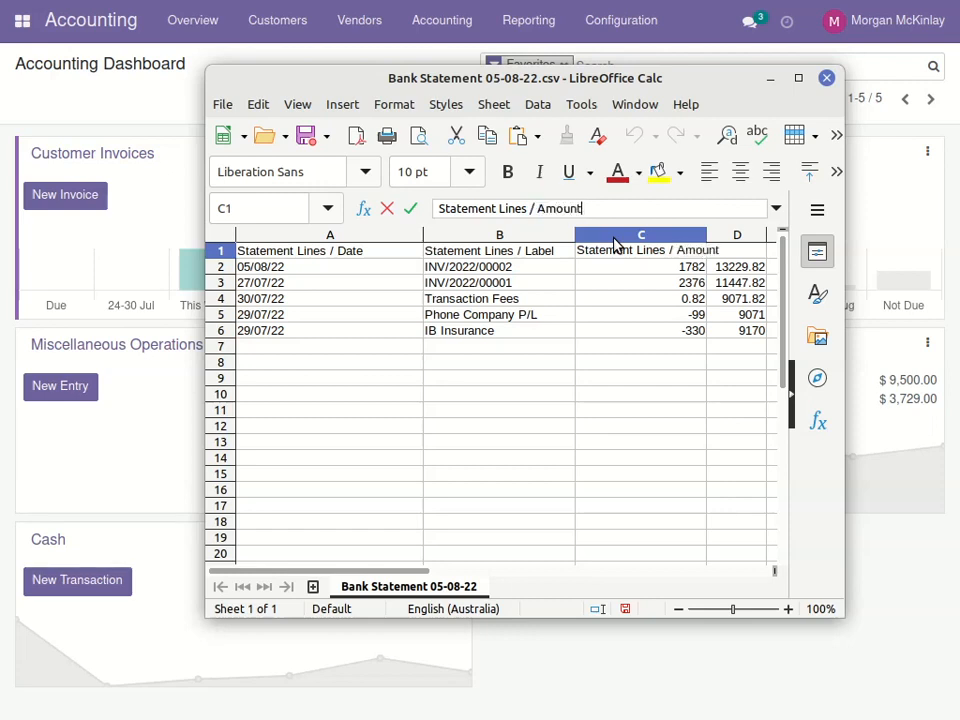
key("Return")
left_click(614, 245)
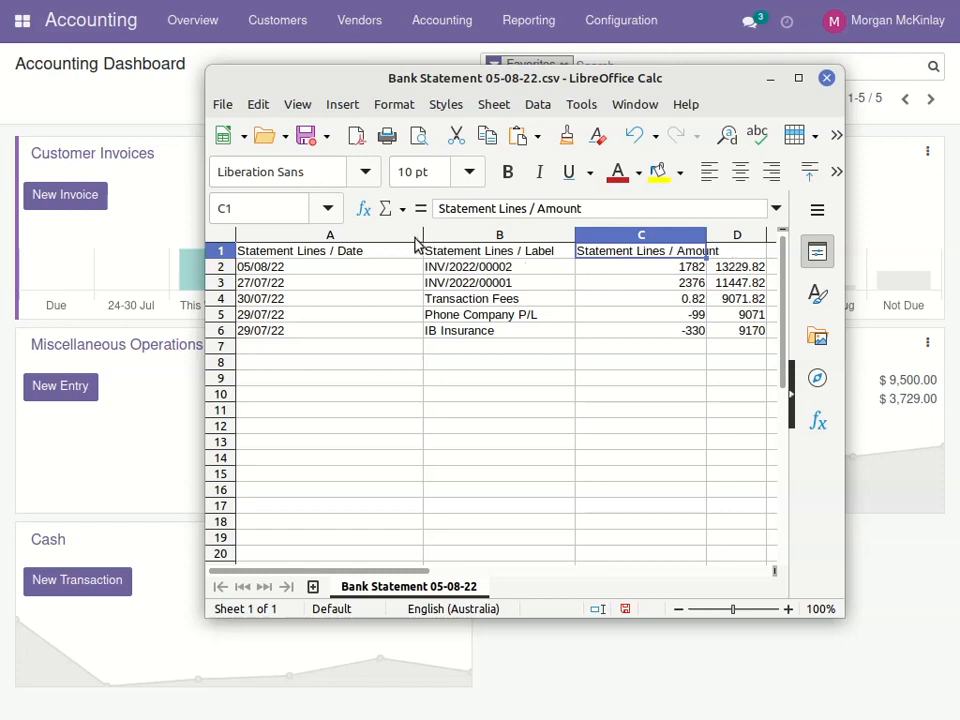
Narrow column A and widen column C so their widths suit the header texts.
left_click_drag(425, 238, 372, 238)
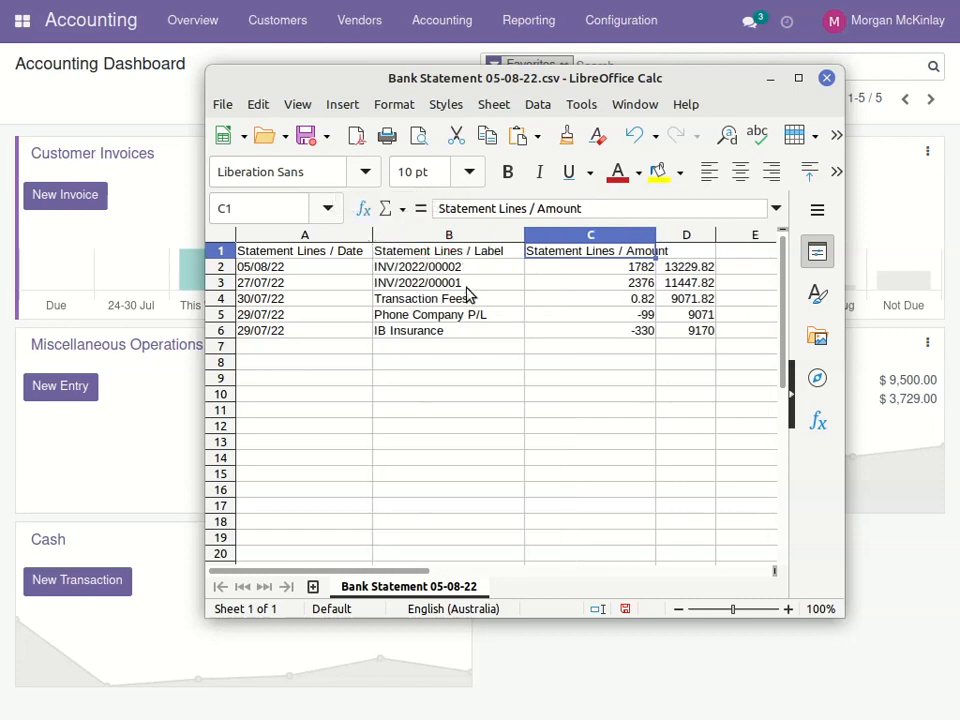
left_click(655, 235)
left_click_drag(655, 235, 673, 235)
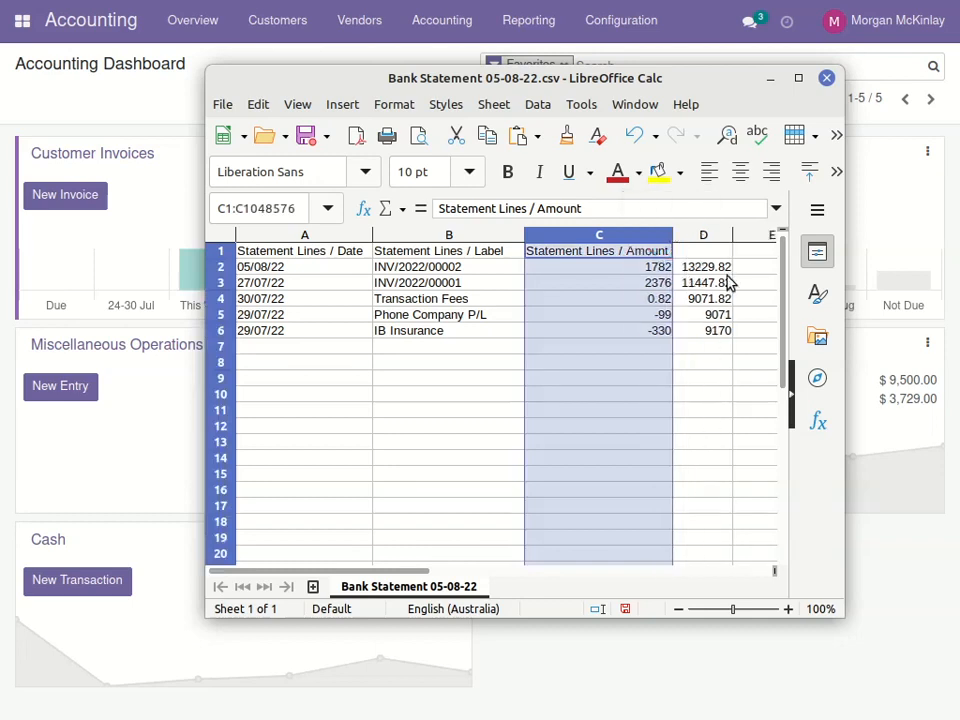
Enter the header "Bal" in cell D1 above the running balances.
left_click(708, 252)
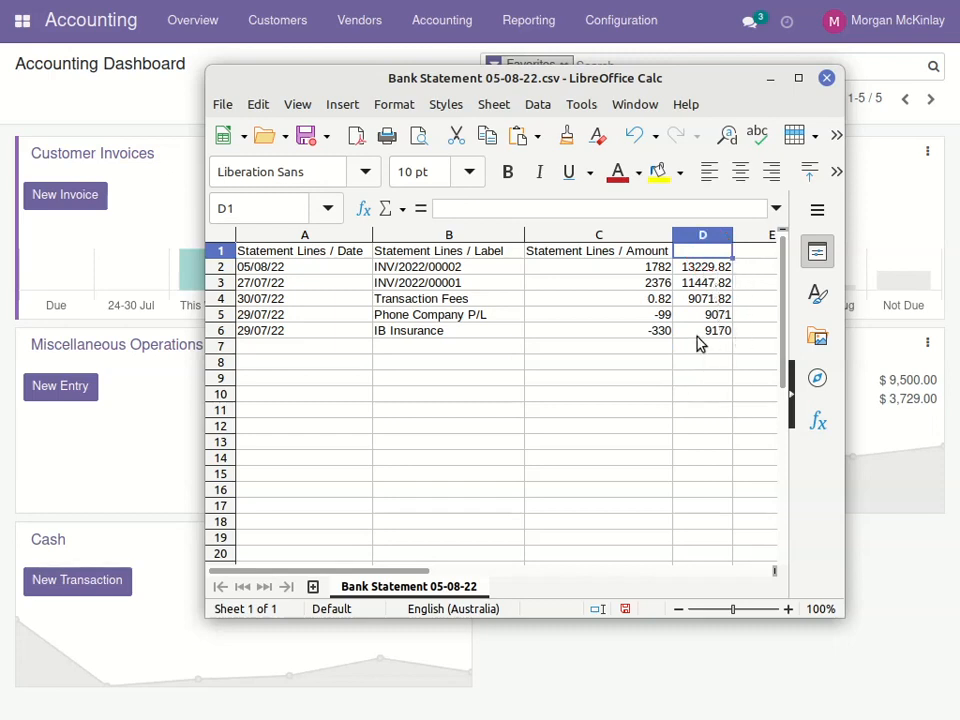
type("Bal")
key("Return")
key("Up")
Save the sheet as a new Text CSV file named "Bank Statement 05-08-22 W Headers" on the Desktop.
left_click(224, 108)
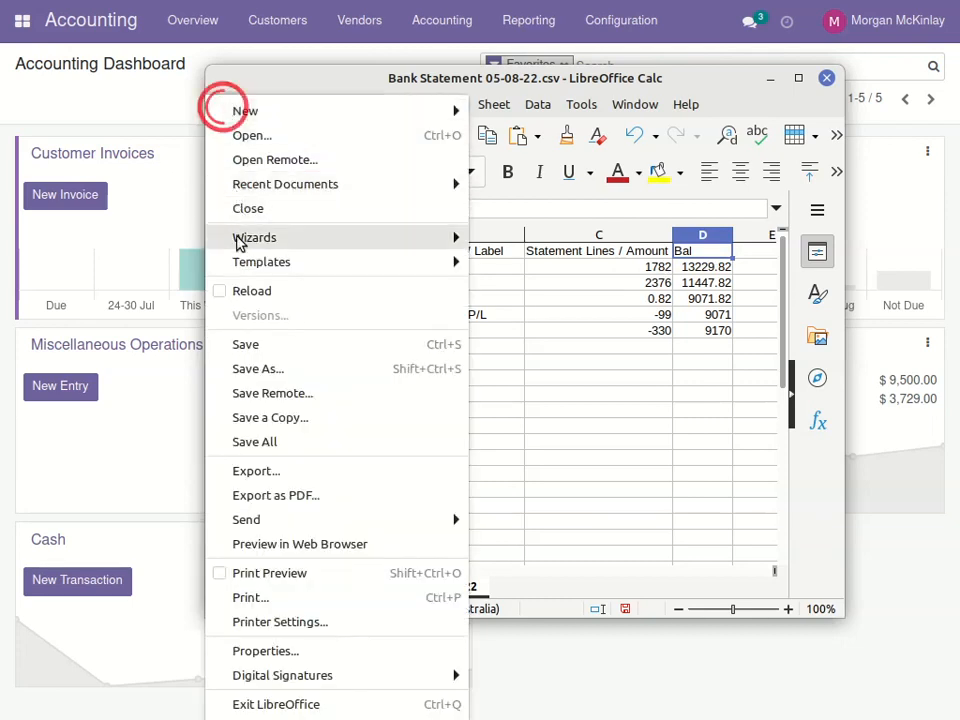
left_click(229, 367)
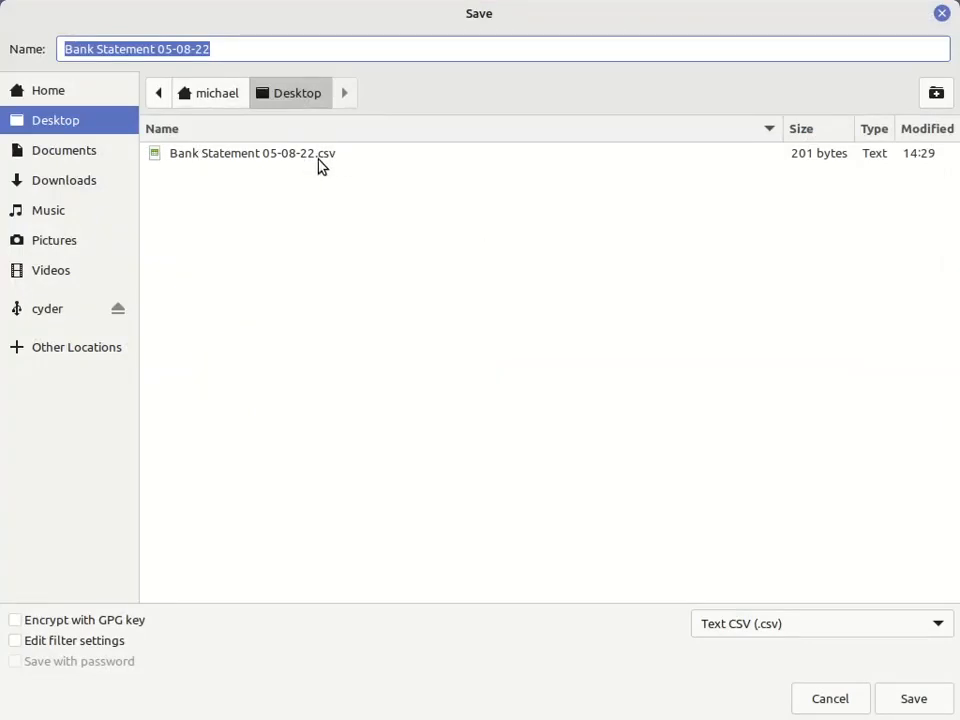
left_click(223, 49)
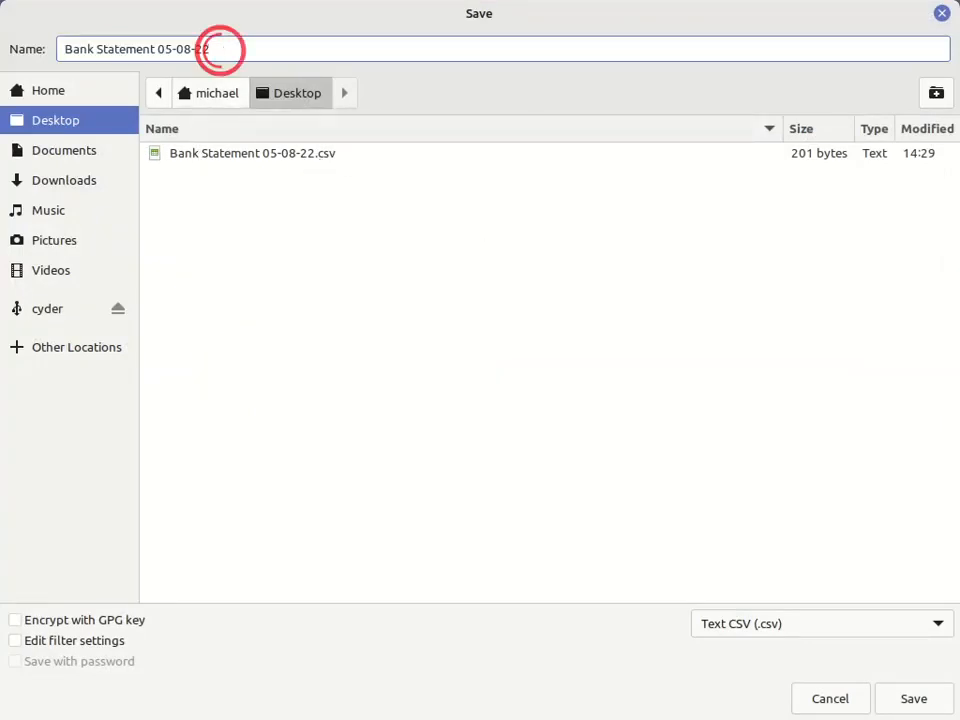
type("W Headers")
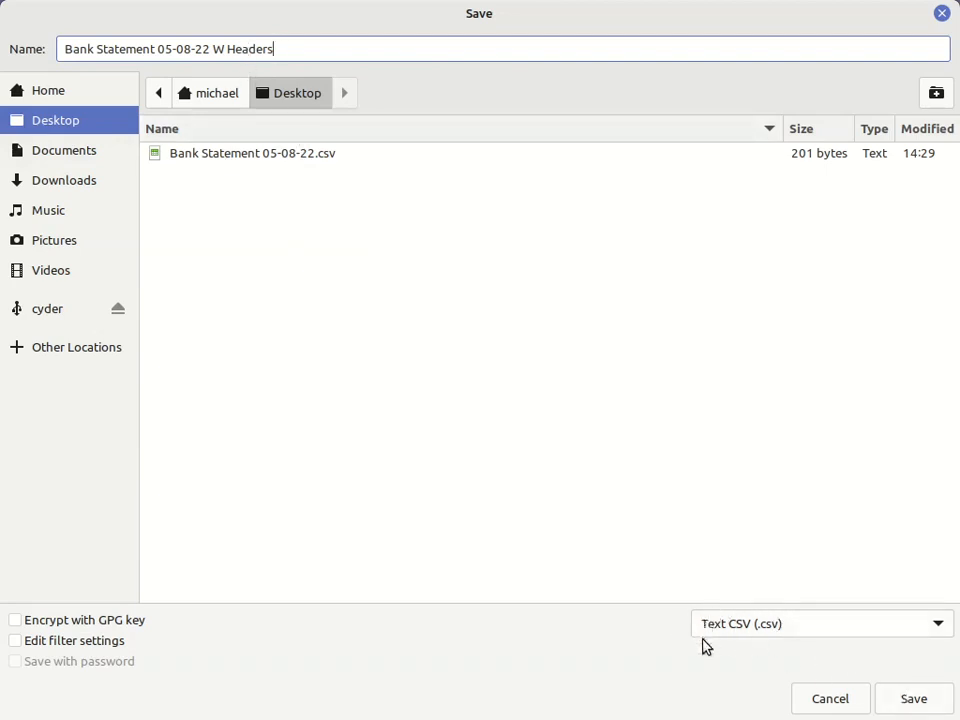
left_click(909, 697)
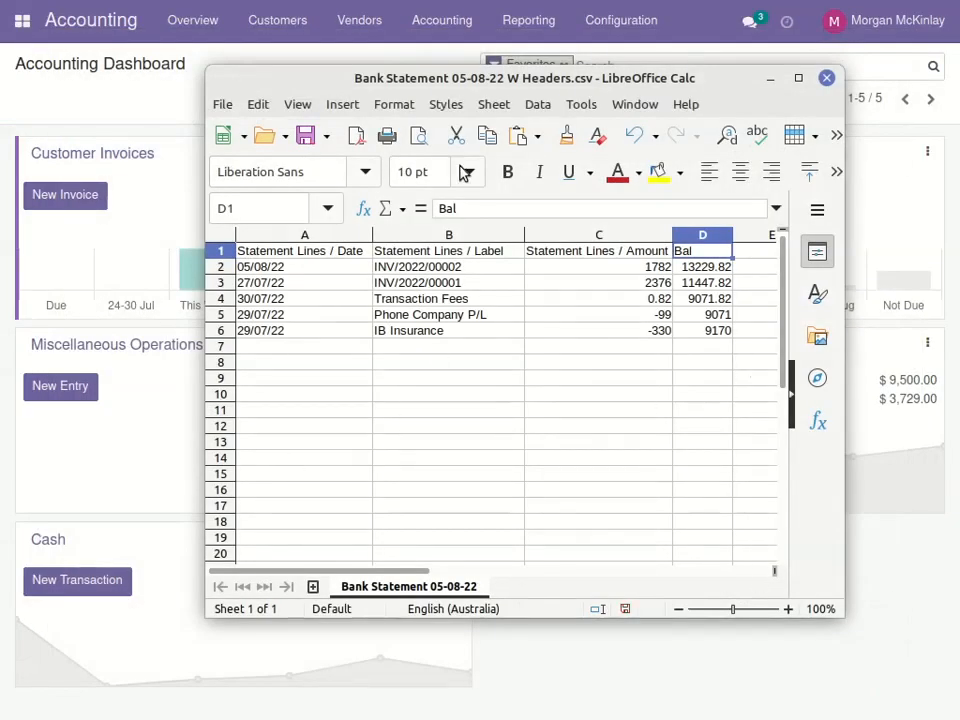
Close the CSV spreadsheet, then open the Chart of Accounts and filter it to expense accounts.
left_click(827, 80)
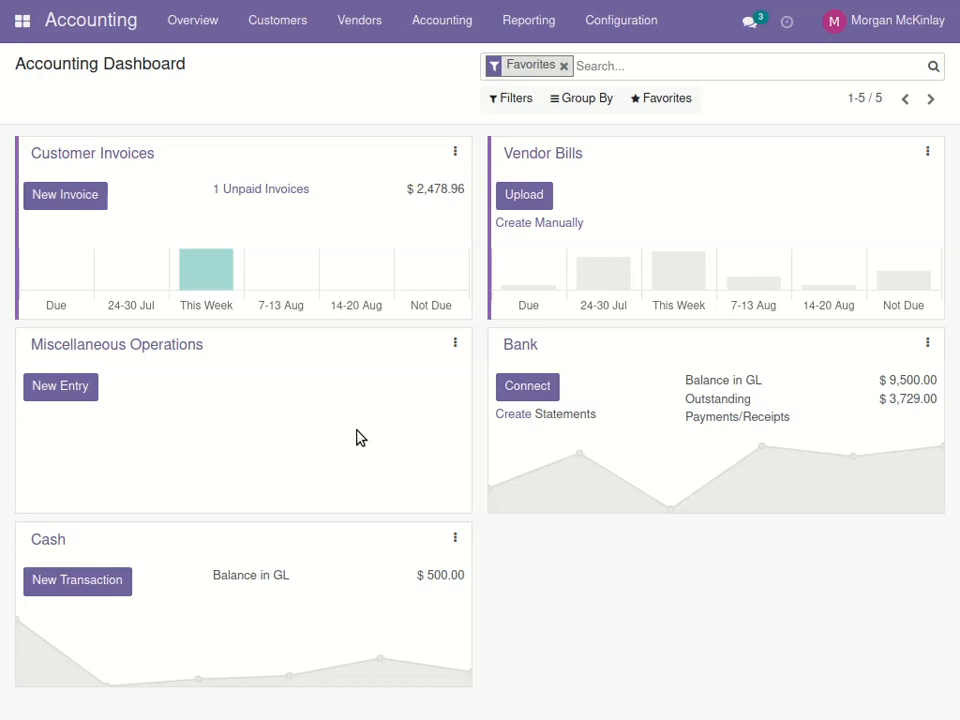
left_click(616, 25)
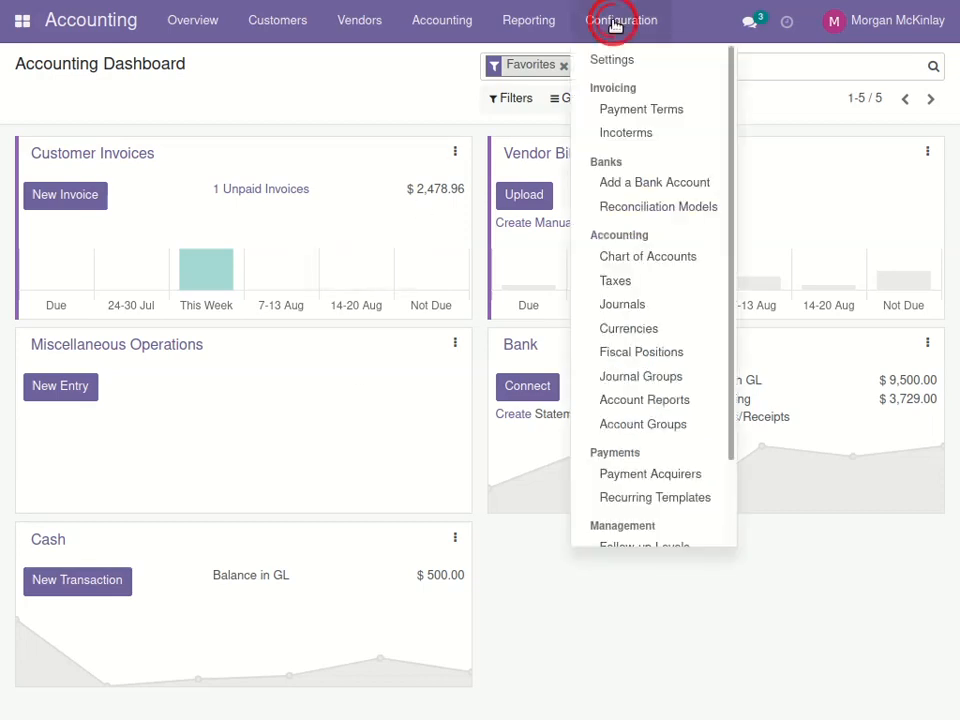
left_click(627, 260)
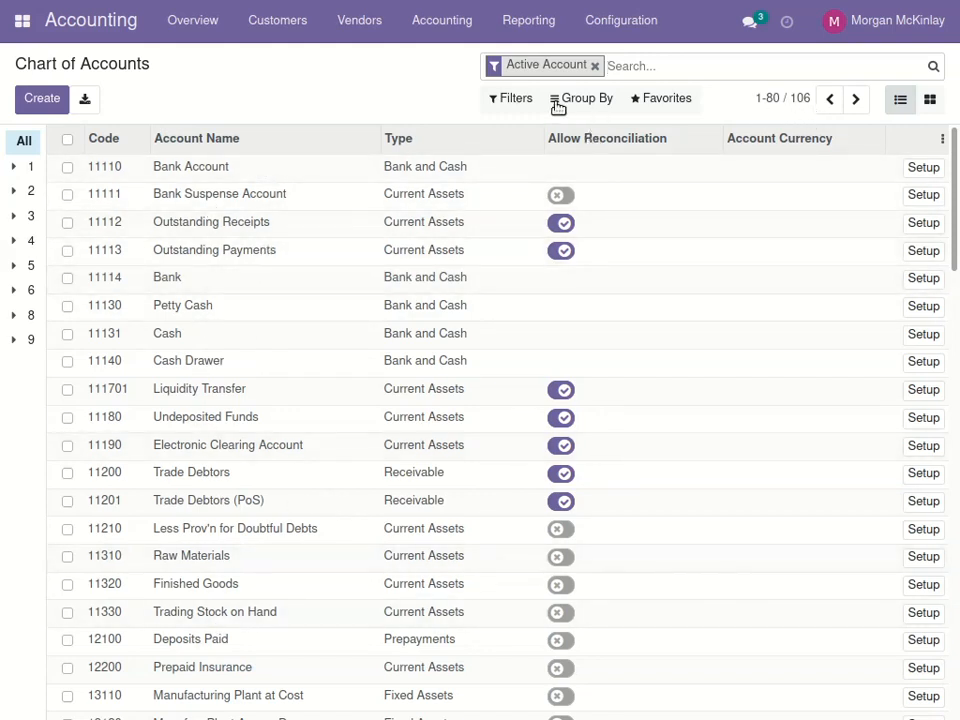
left_click(512, 99)
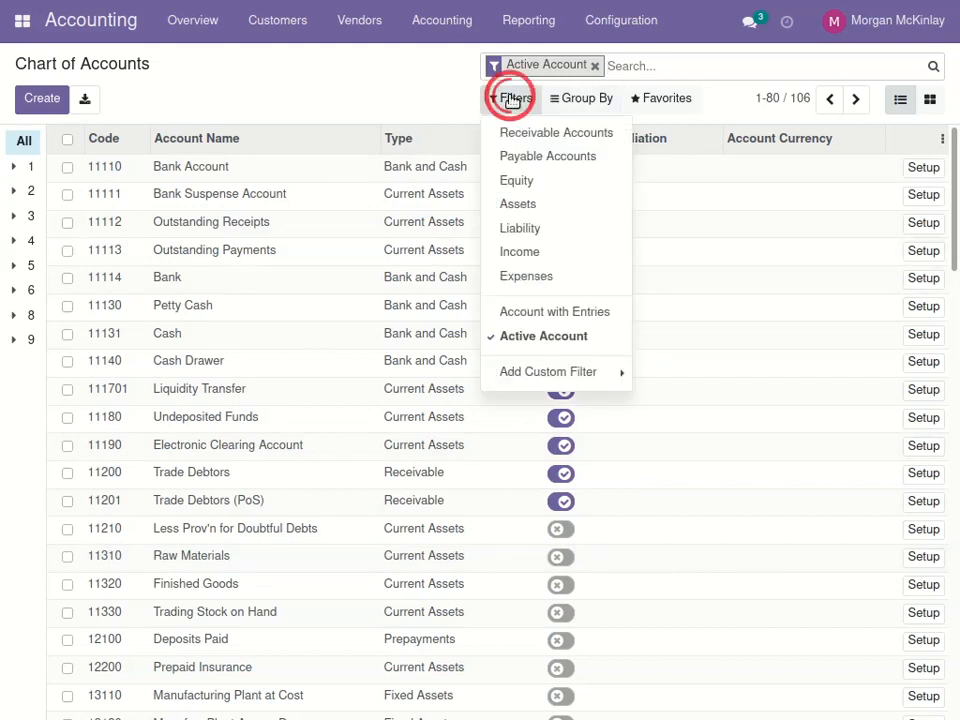
left_click(518, 280)
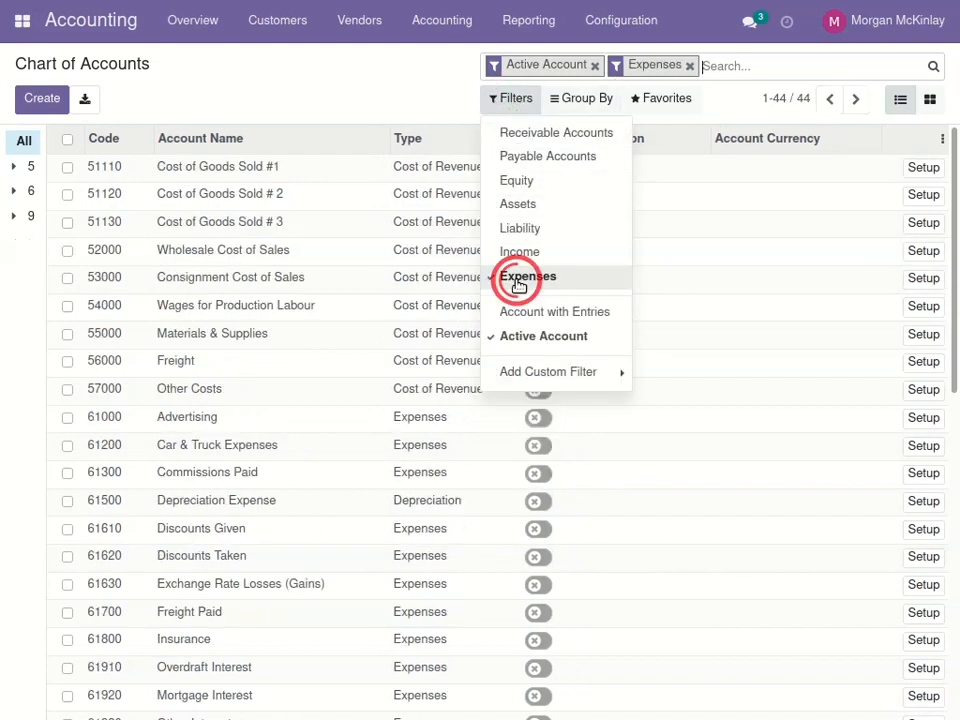
left_click(363, 89)
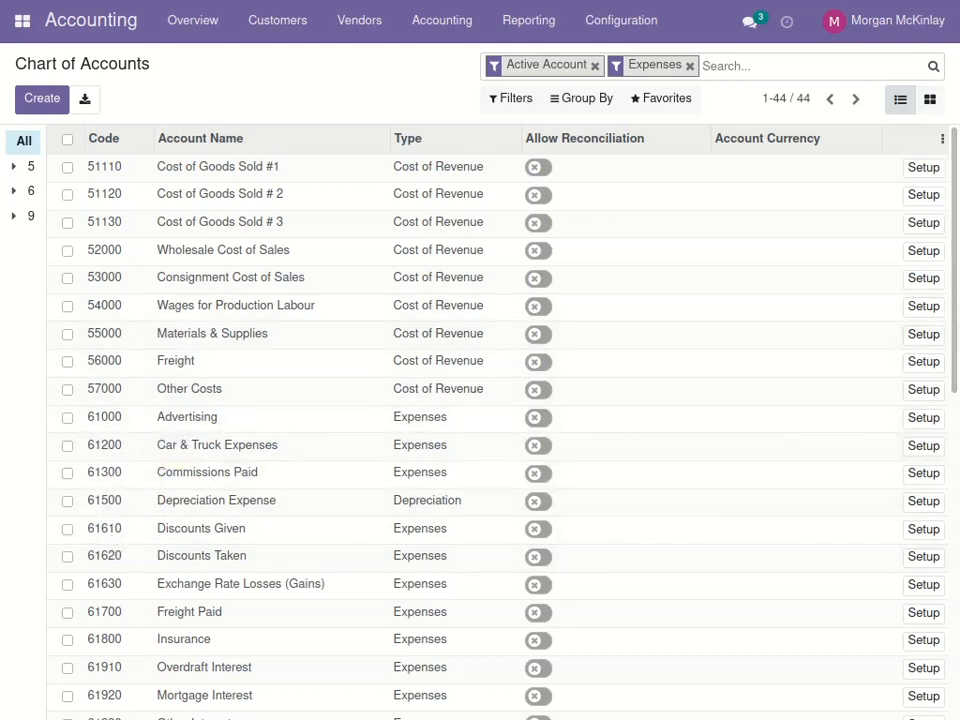
Create and save account 61100 "Bank Fees" in the Chart of Accounts with type Expenses and reconciliation allowed.
left_click_drag(952, 230, 939, 491)
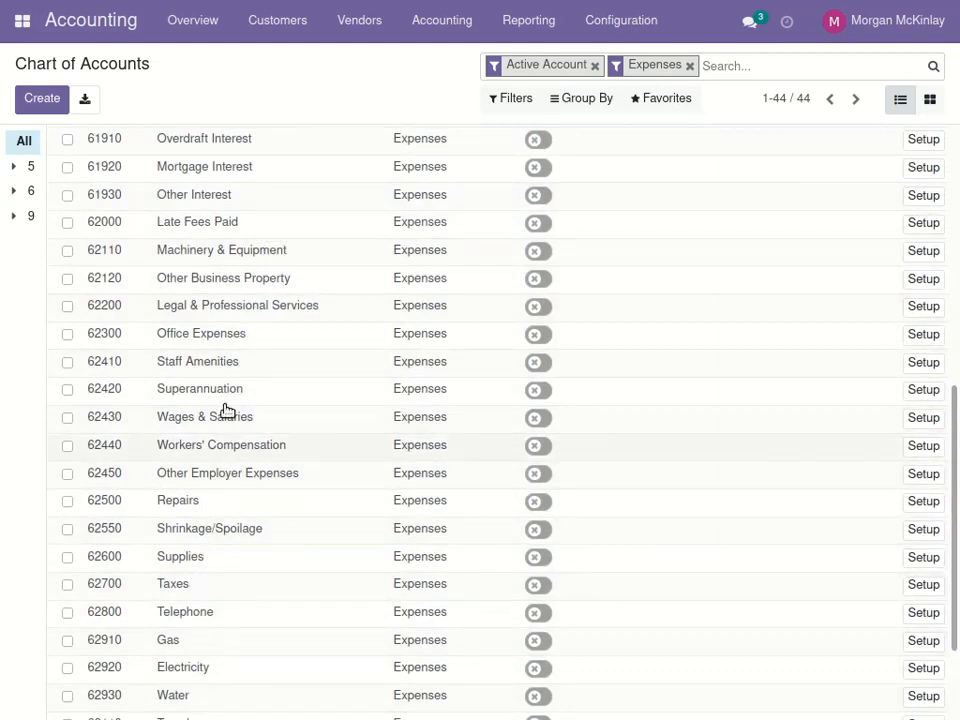
left_click_drag(950, 400, 937, 537)
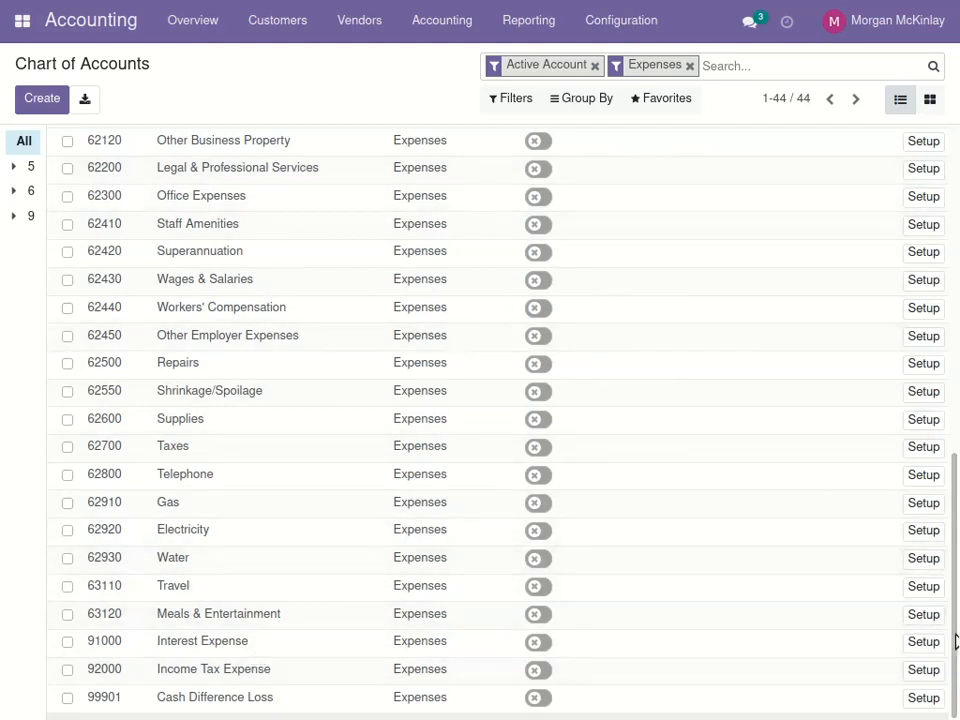
scroll(950, 635, "up", 3)
left_click_drag(948, 632, 945, 386)
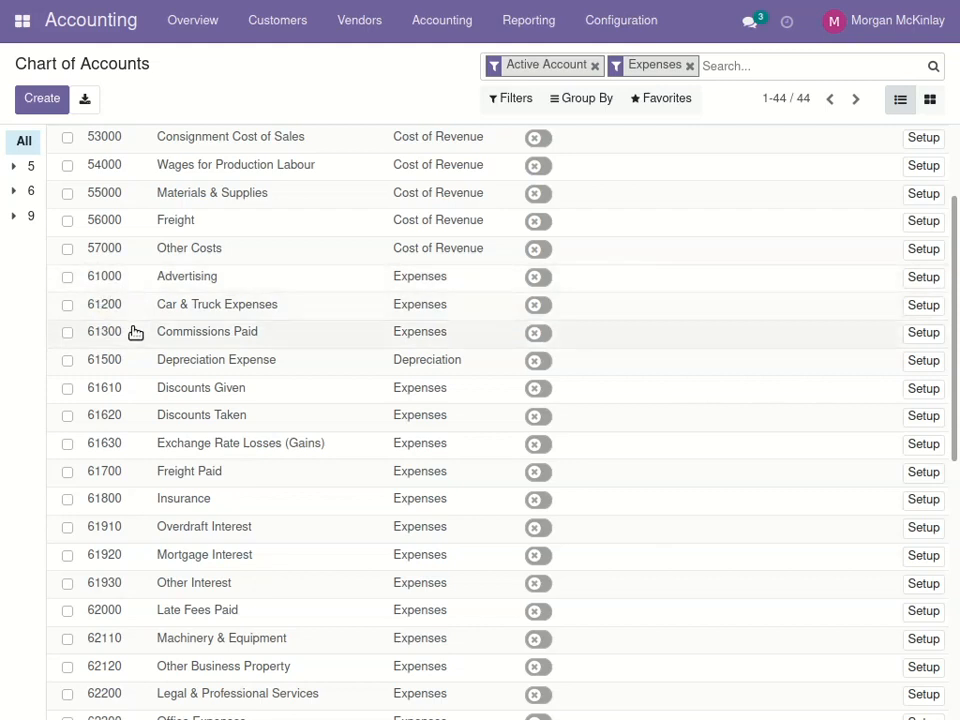
left_click(42, 99)
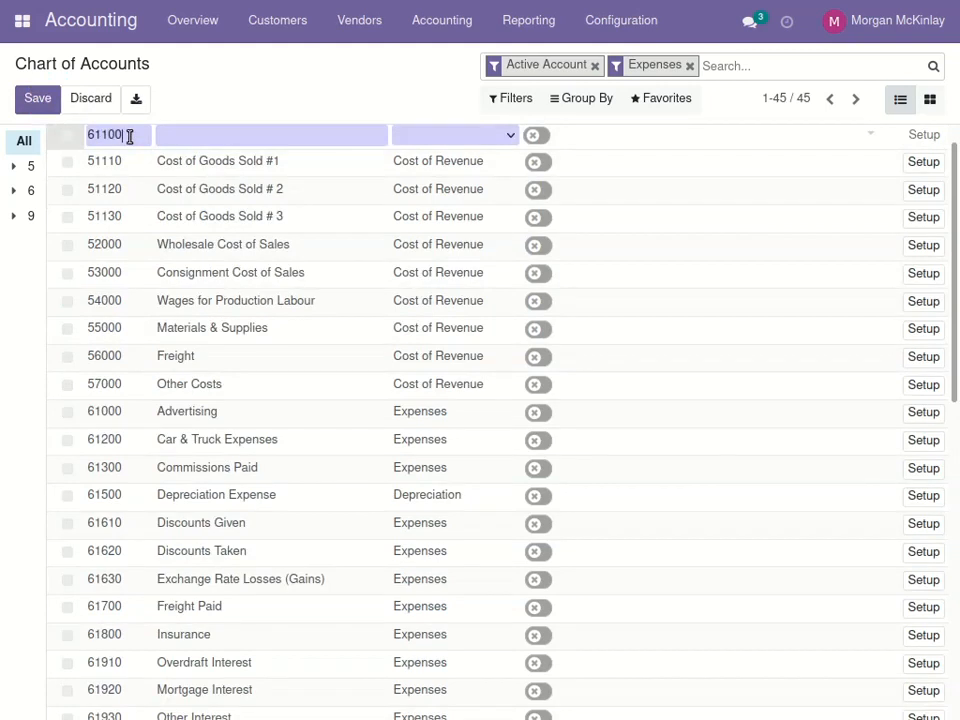
left_click(189, 136)
left_click(472, 138)
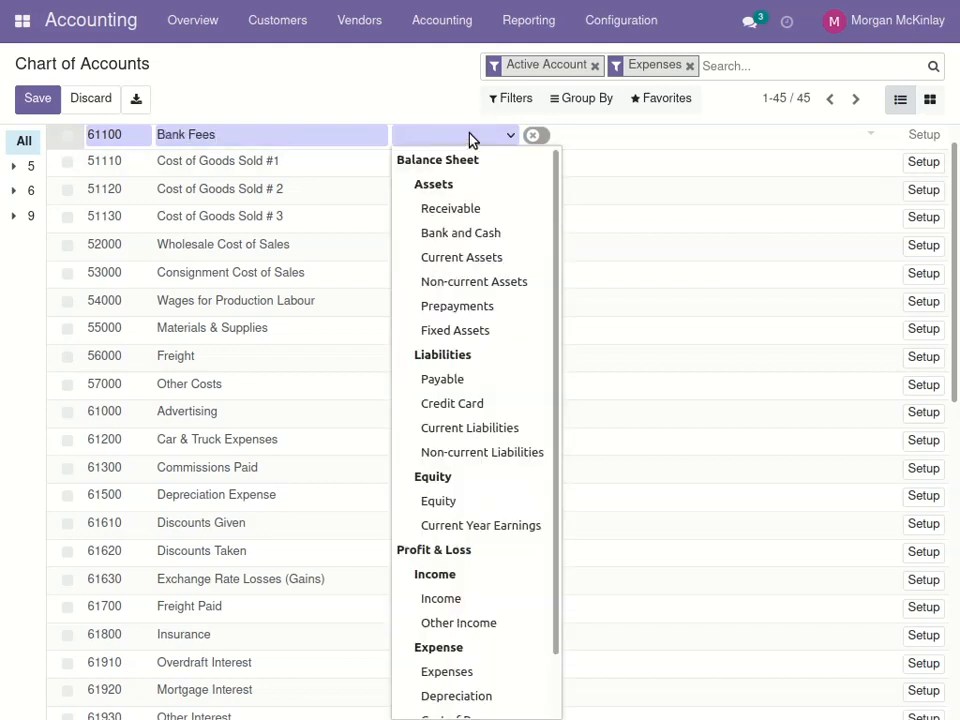
left_click(447, 672)
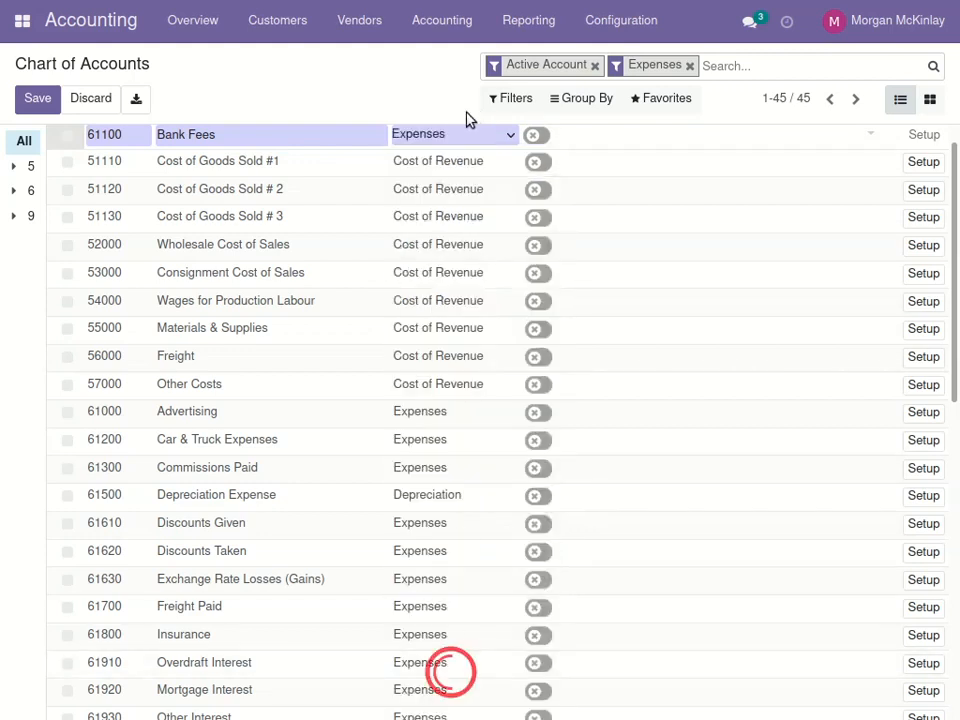
left_click(540, 135)
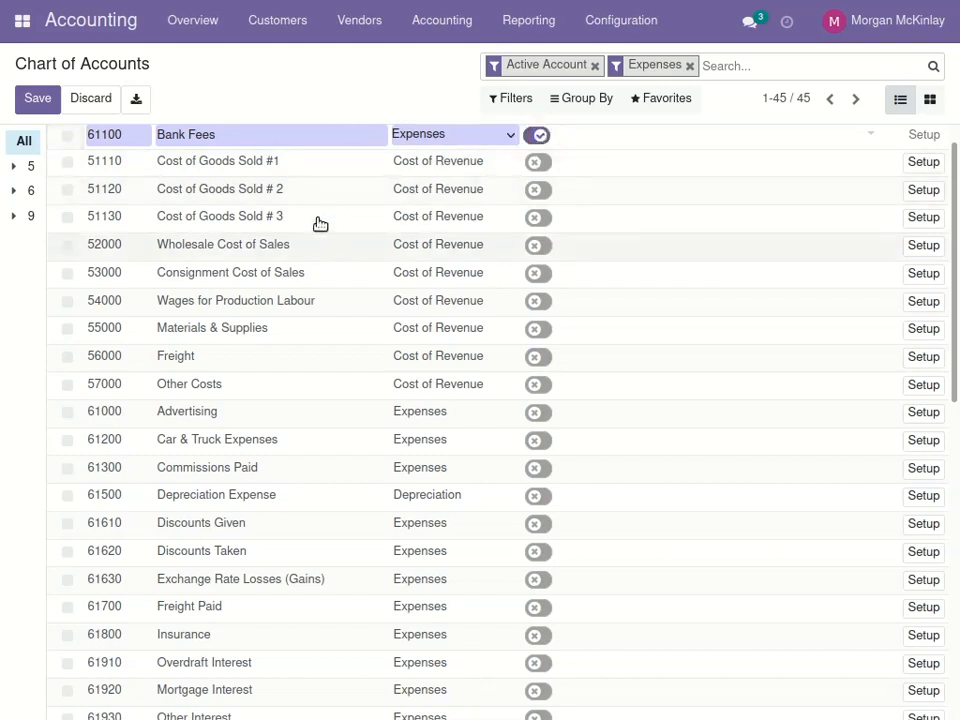
left_click(38, 102)
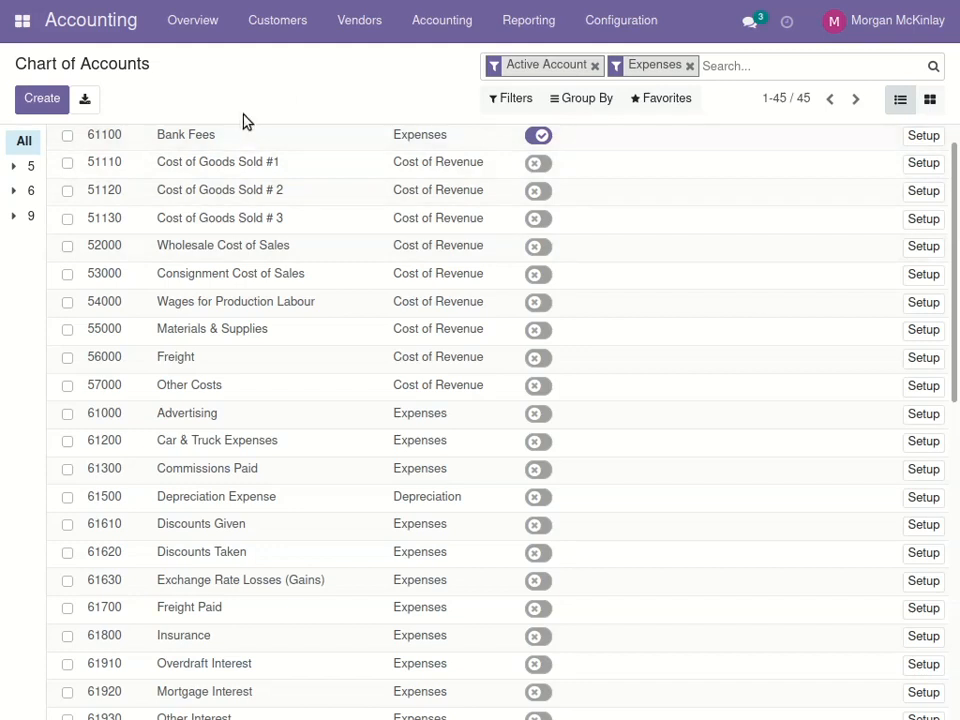
Return to the accounting overview and open the Bank journal's list of statements.
left_click(194, 26)
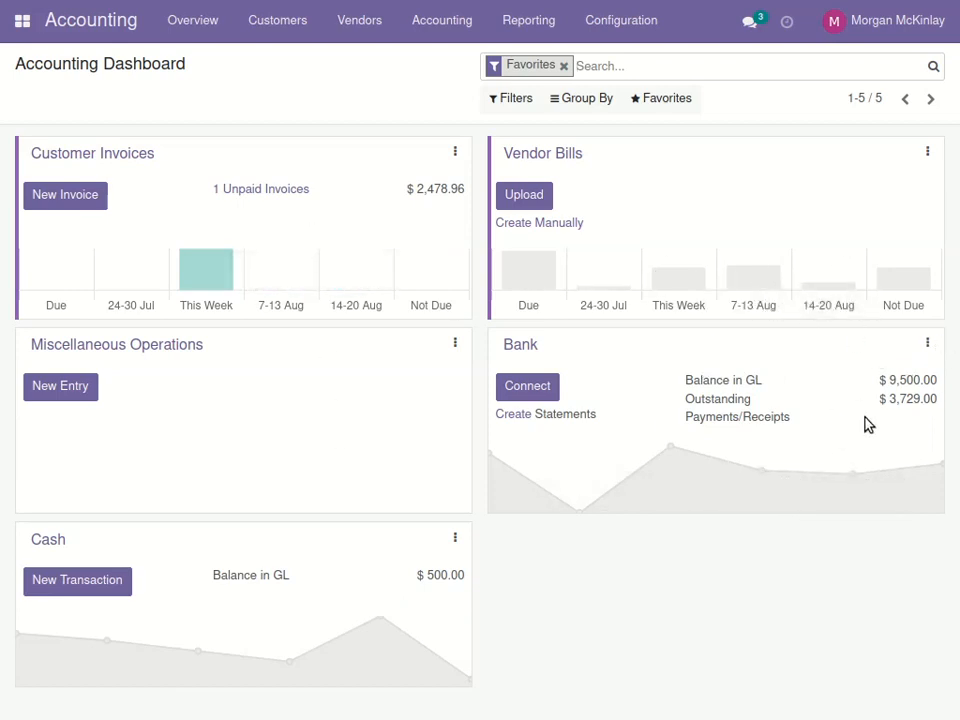
left_click(929, 343)
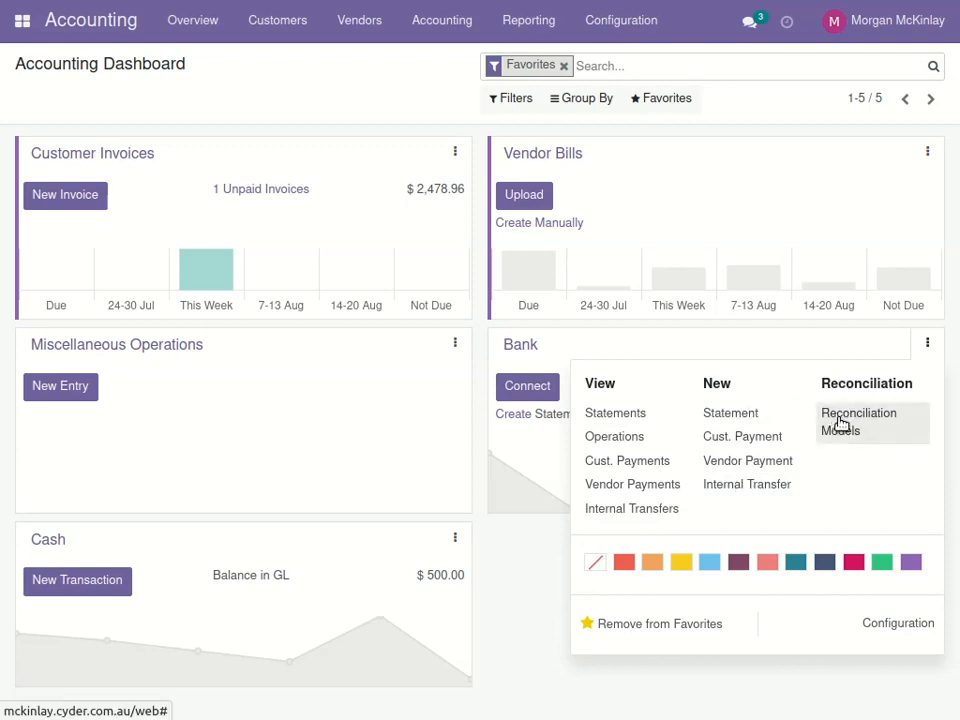
left_click(608, 421)
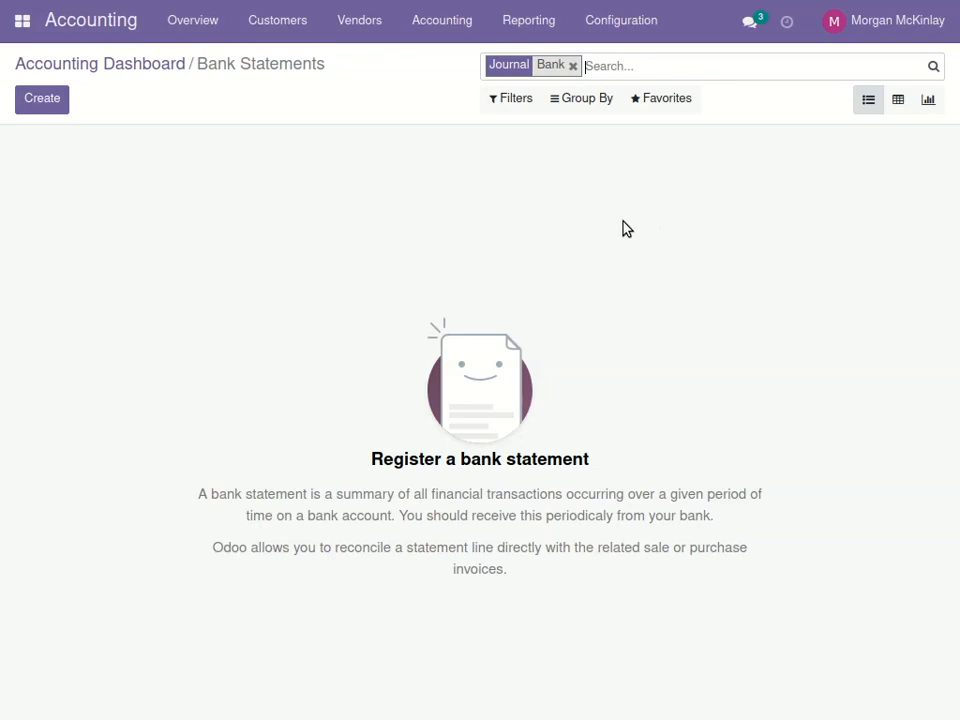
Start a record import for bank statements and upload "Bank Statement 05-08-22 W Headers.csv" from the Desktop.
left_click(668, 101)
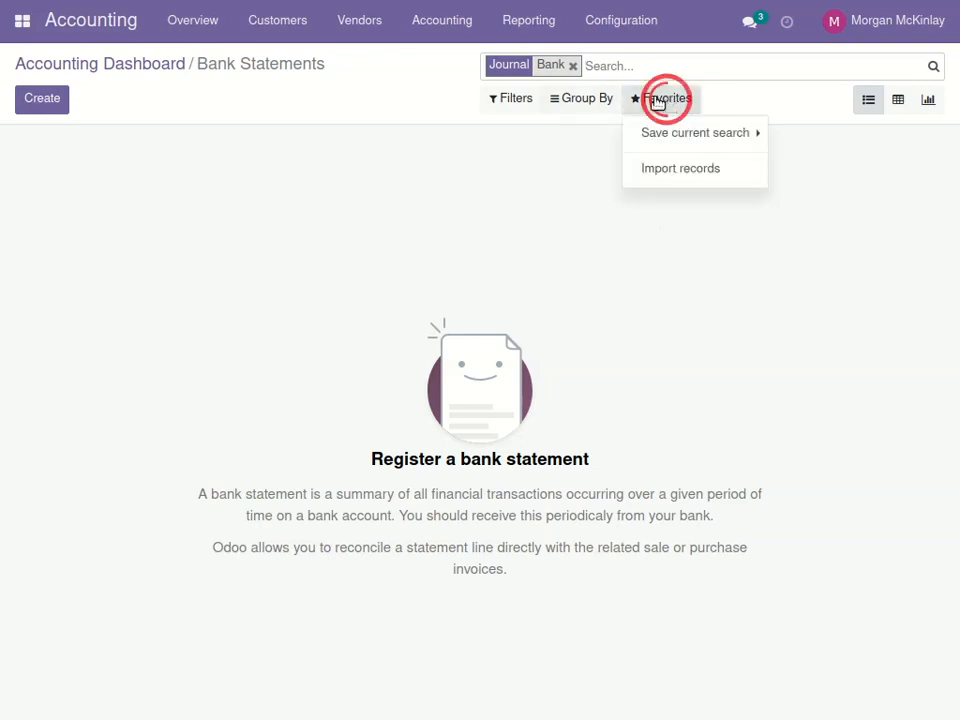
left_click(687, 172)
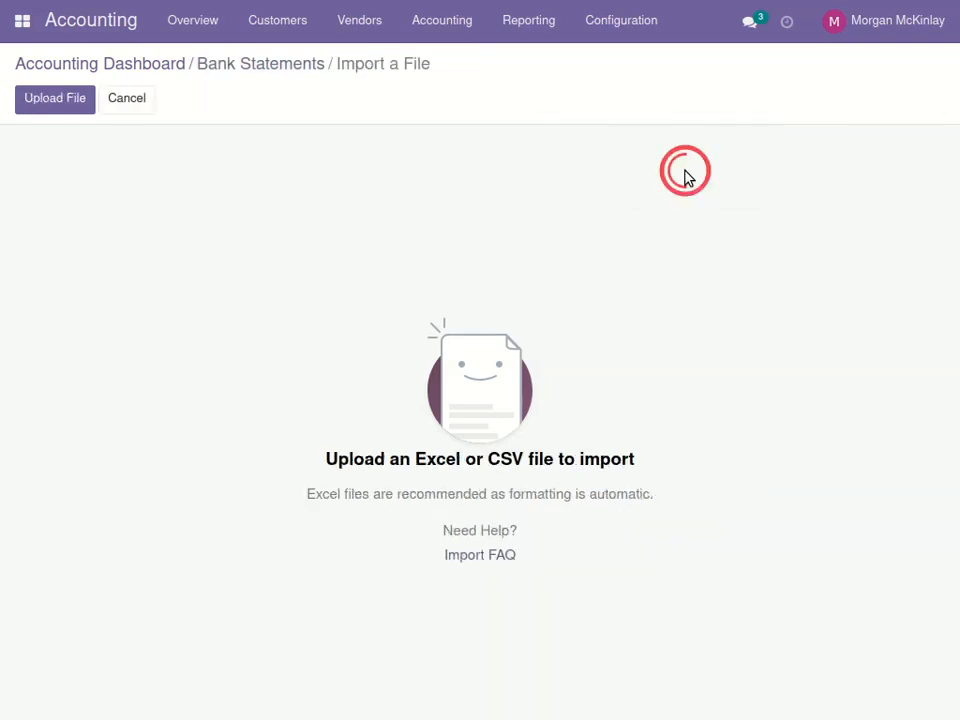
left_click(52, 102)
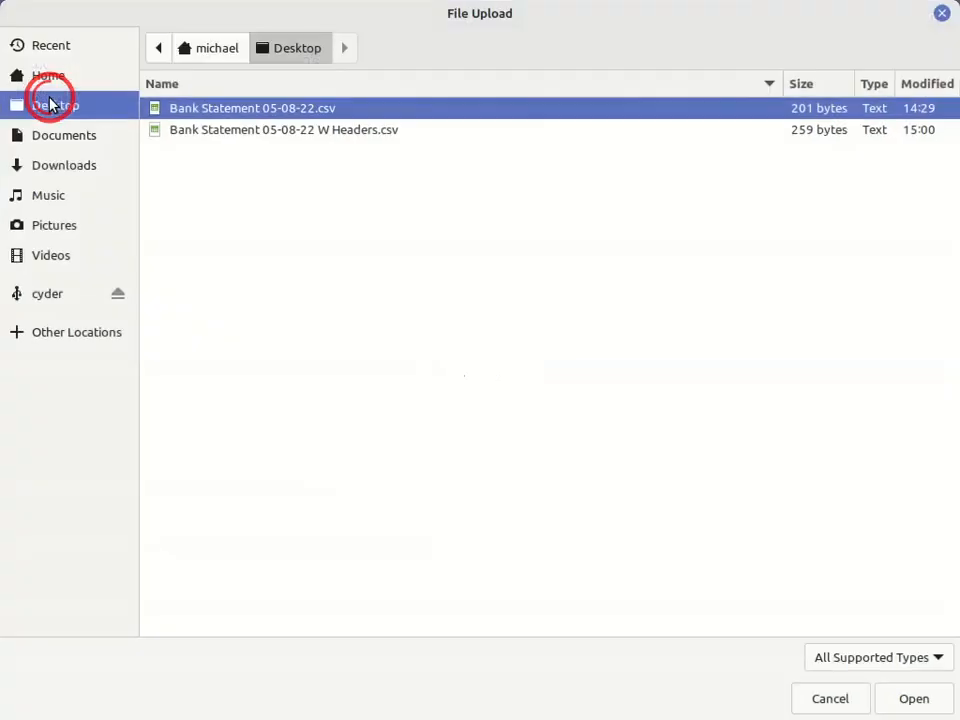
left_click(287, 133)
left_click(889, 695)
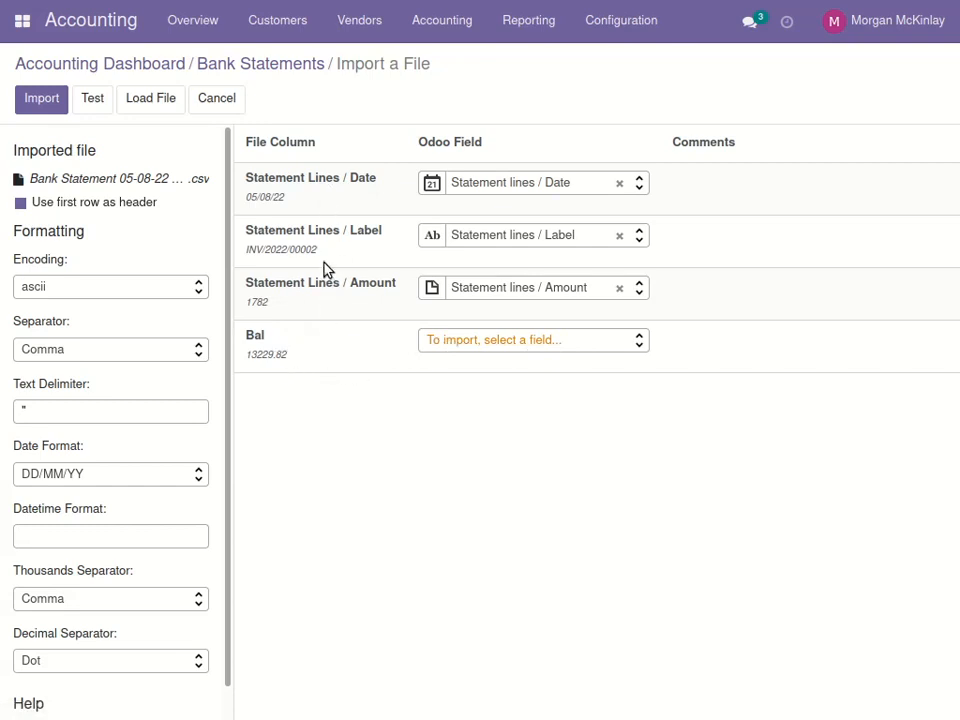
Test the uploaded file's column mapping and import the bank statement.
left_click(92, 100)
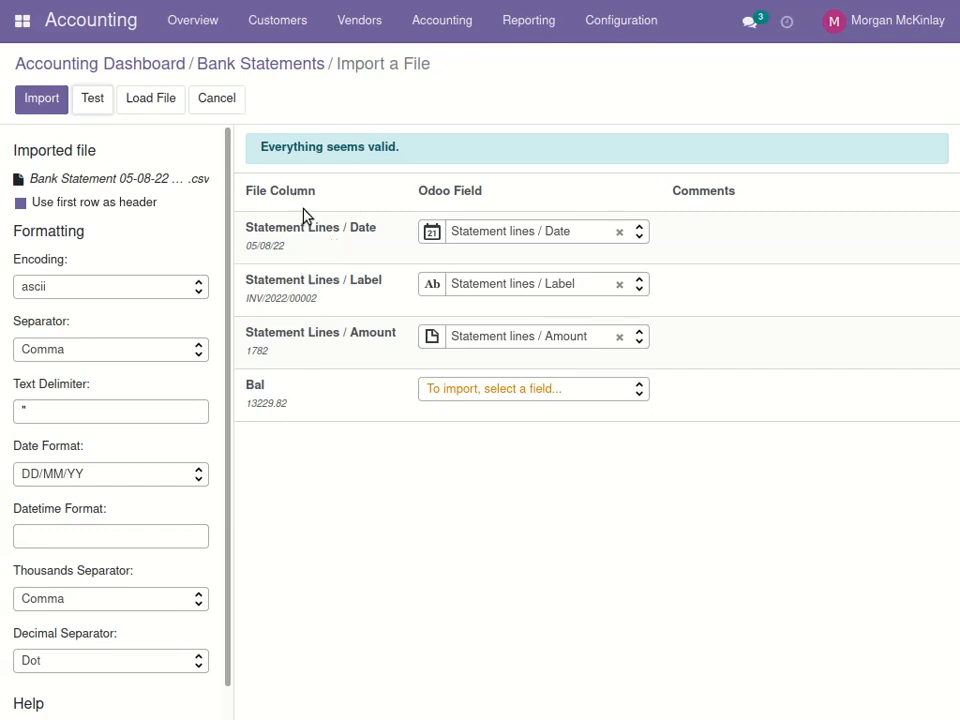
left_click(38, 100)
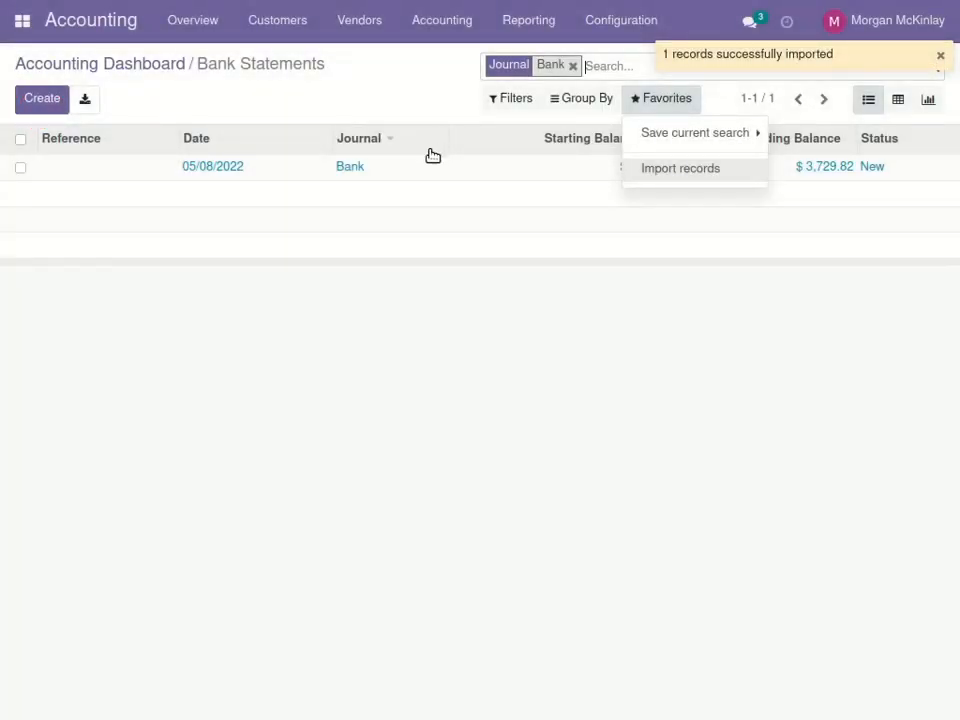
left_click(572, 100)
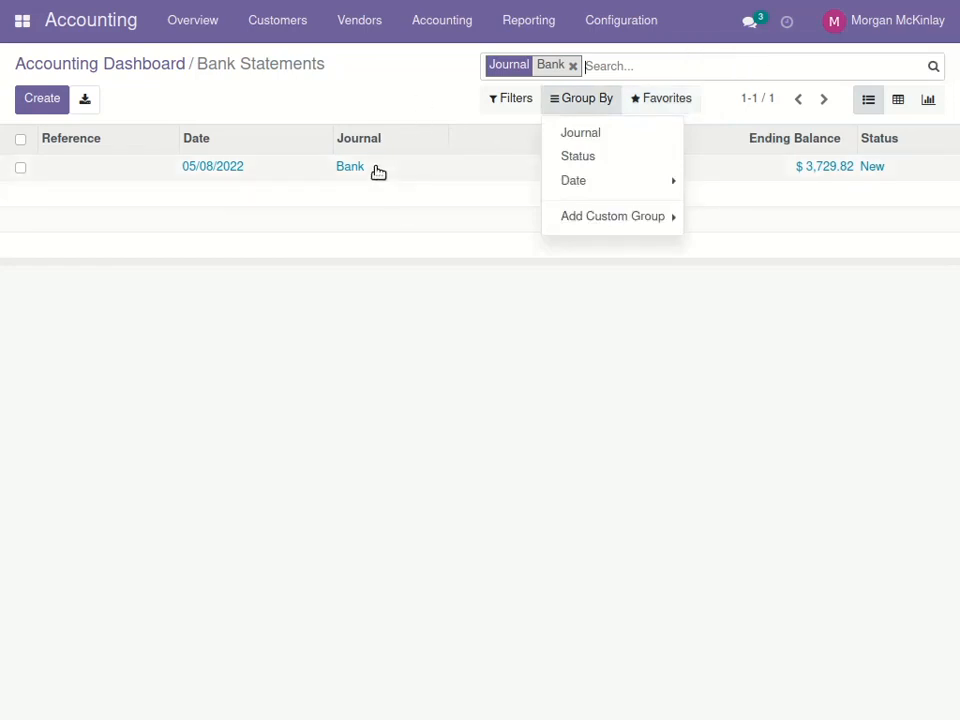
left_click(417, 87)
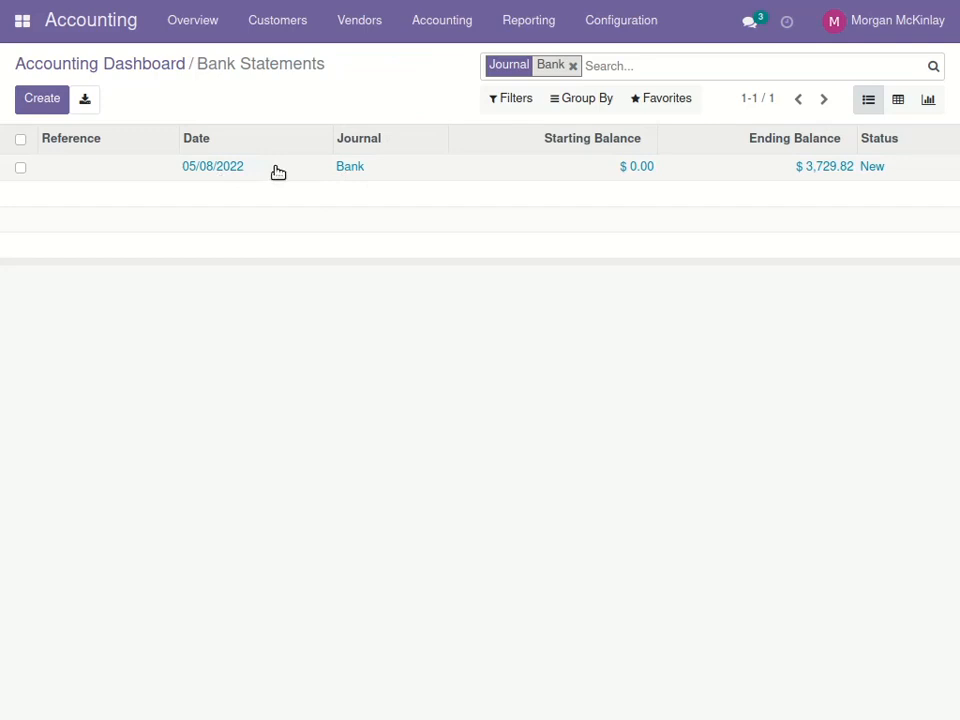
Open the imported 05/08/2022 bank statement for editing and set its starting balance to $9,500.
left_click(361, 175)
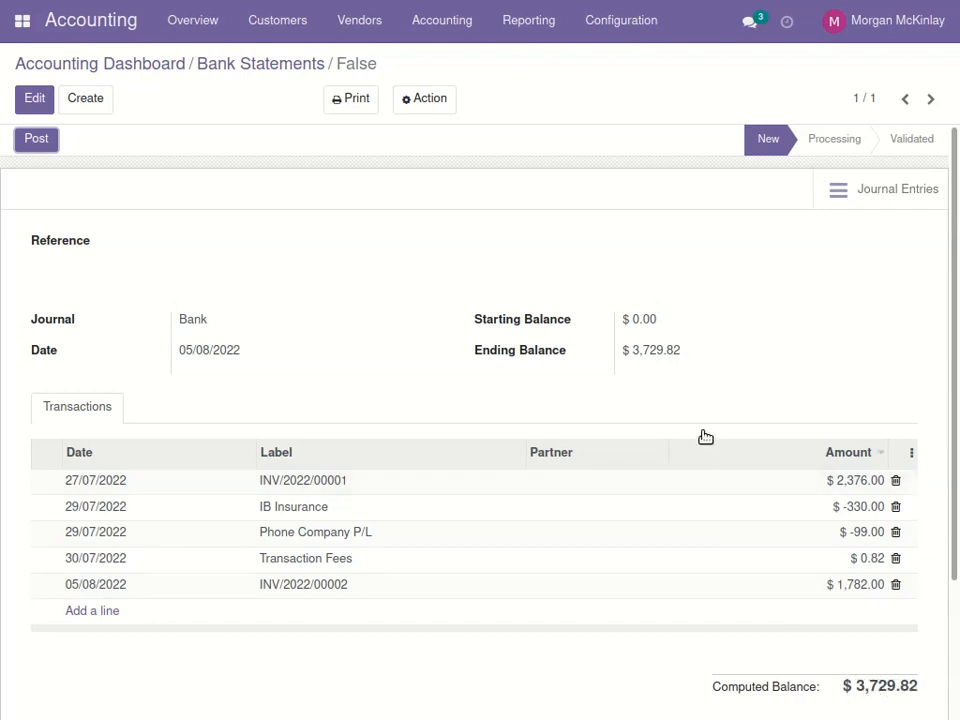
left_click(35, 101)
left_click(35, 100)
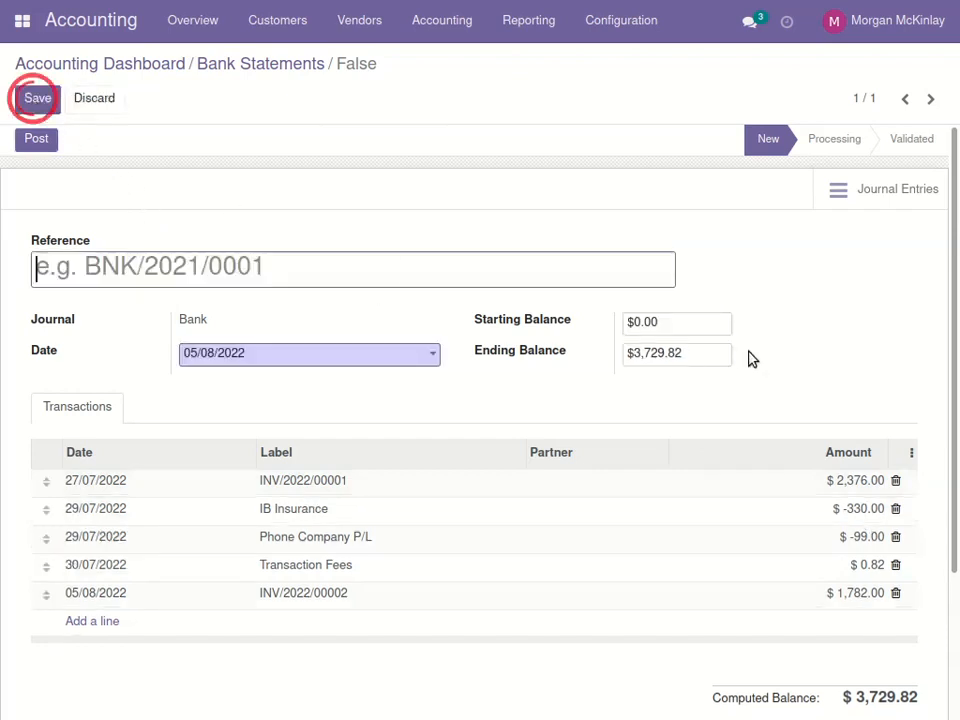
left_click(676, 321)
type("95")
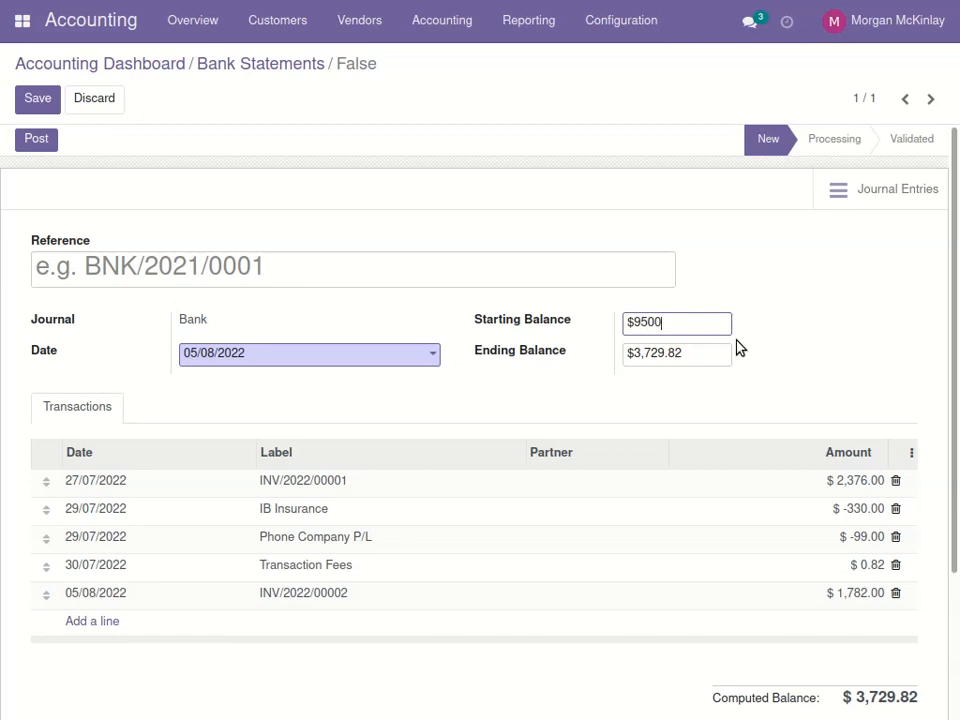
left_click(805, 323)
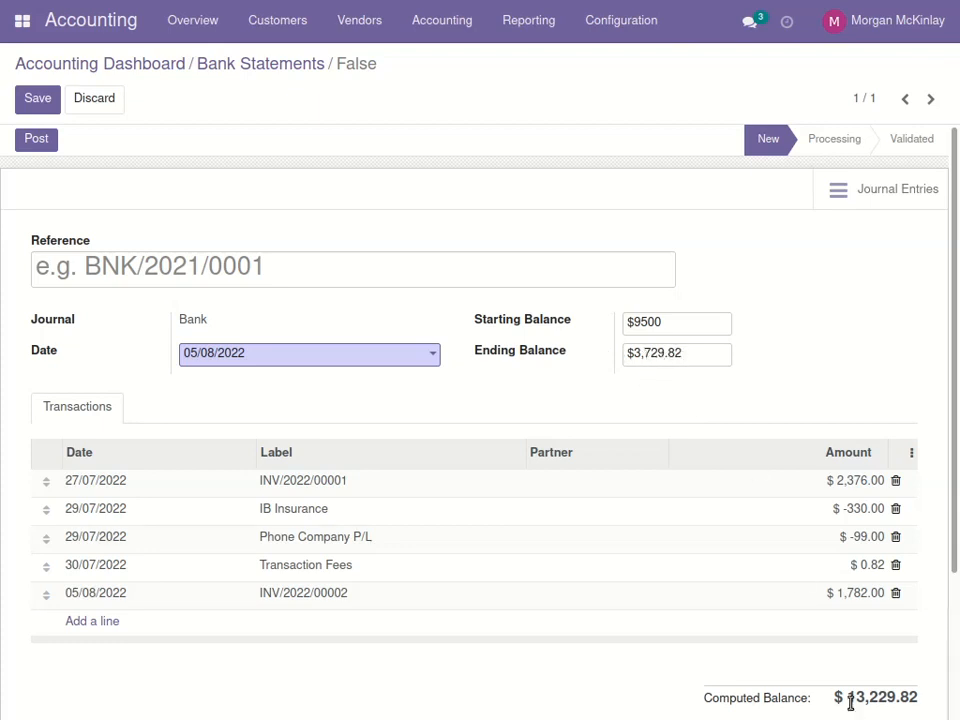
Copy the computed balance into the ending balance as $13,229.82 and post the bank statement.
left_click_drag(848, 697, 915, 699)
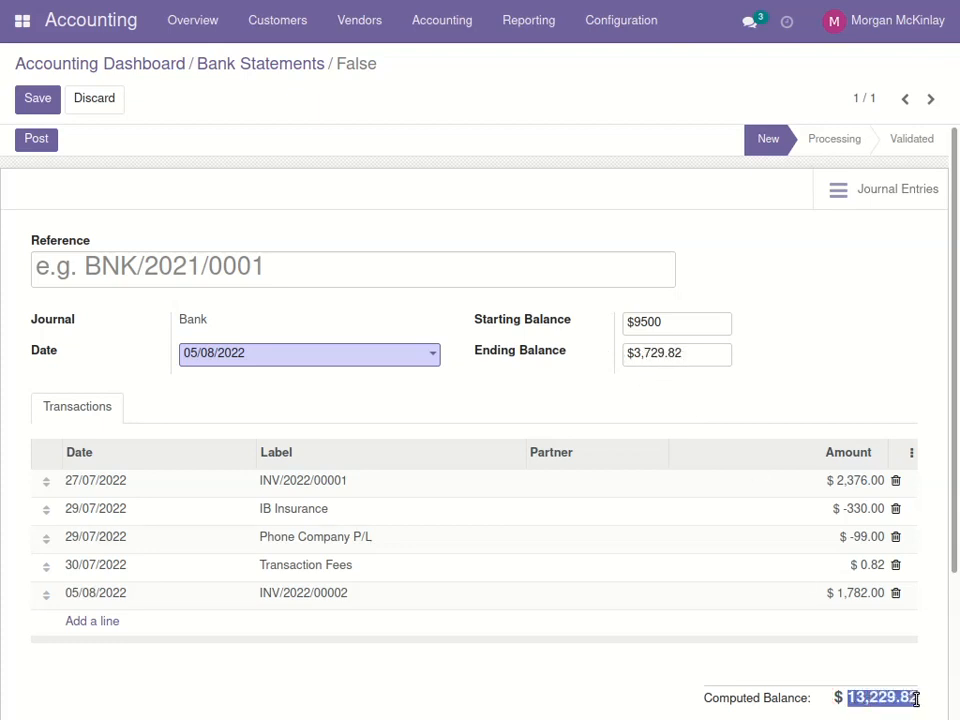
right_click(915, 699)
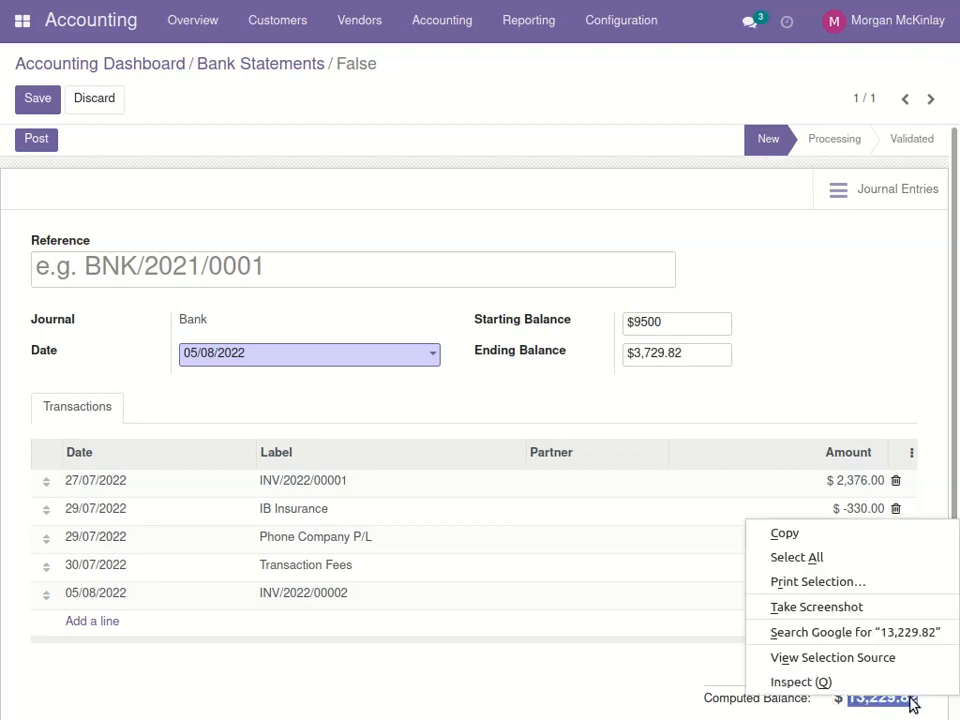
left_click(816, 532)
double_click(690, 354)
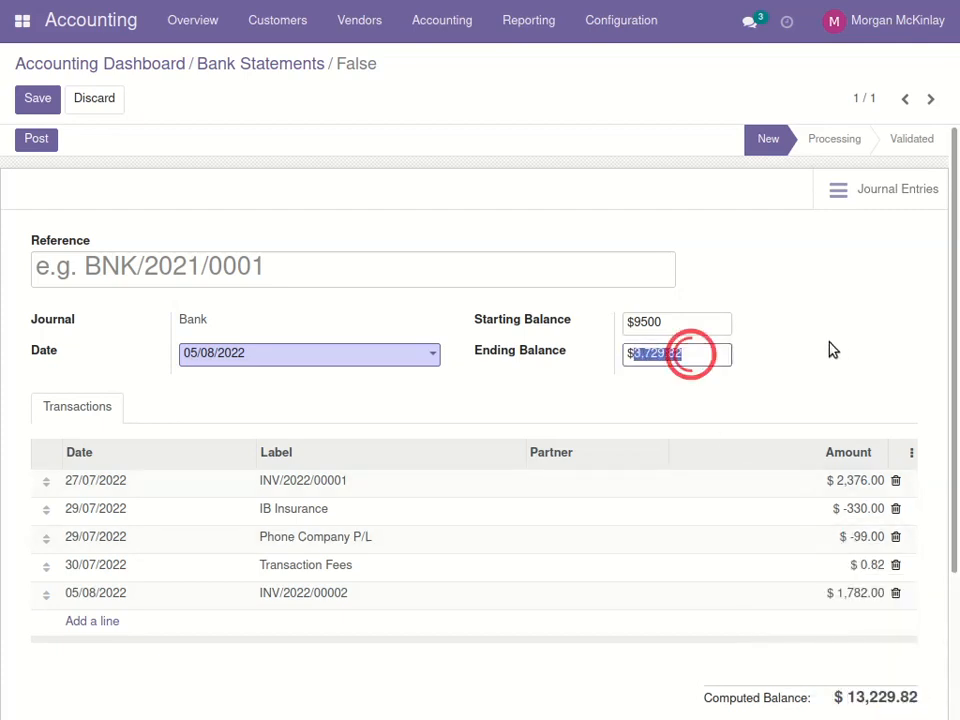
key("ctrl+v")
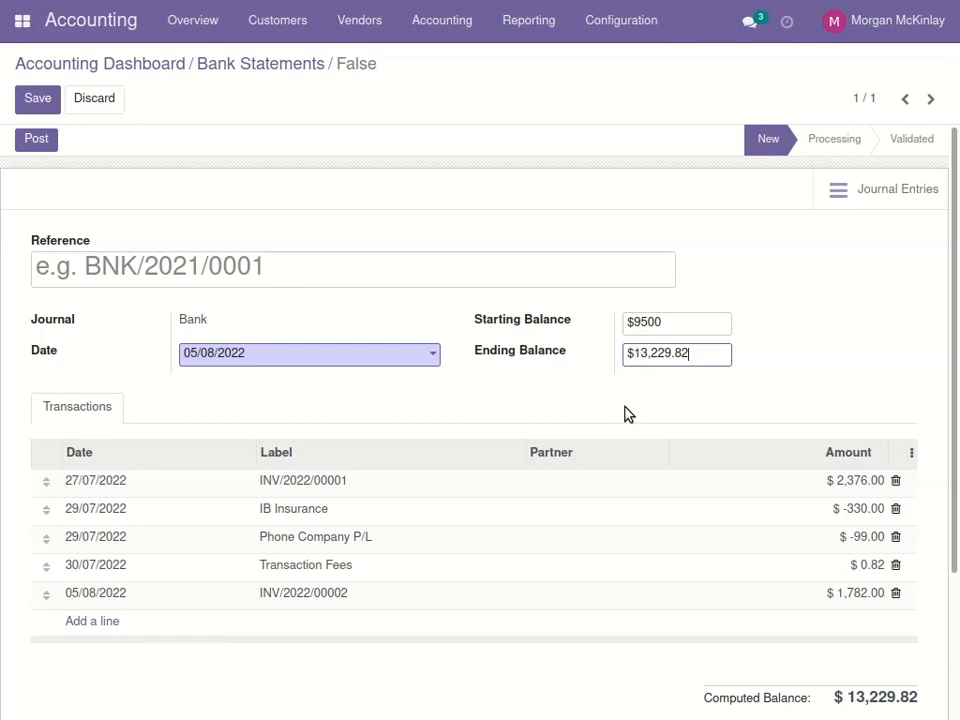
left_click(533, 411)
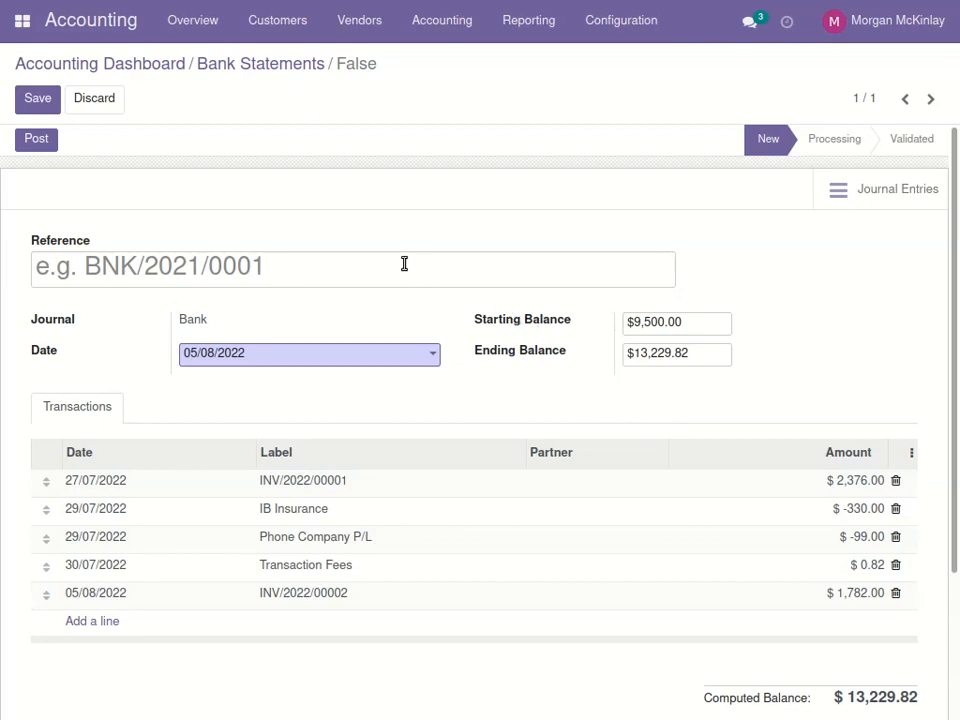
left_click(36, 141)
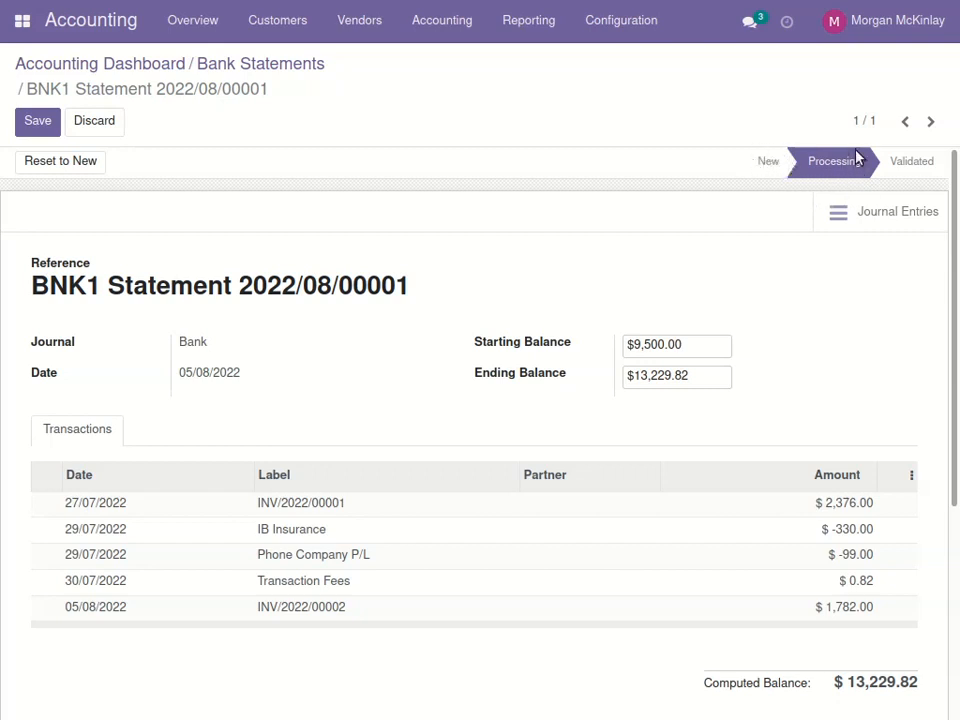
Return to the accounting dashboard, open the Bank journal's items for reconciliation and look through the unmatched statement lines.
mouse_move(830, 155)
left_click(139, 66)
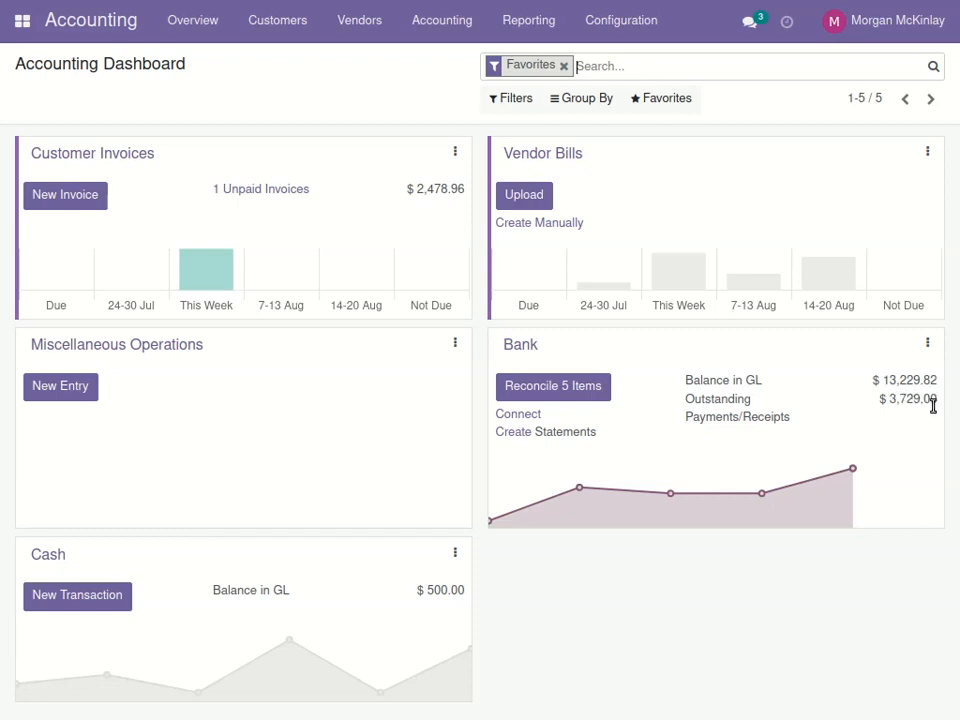
left_click(558, 391)
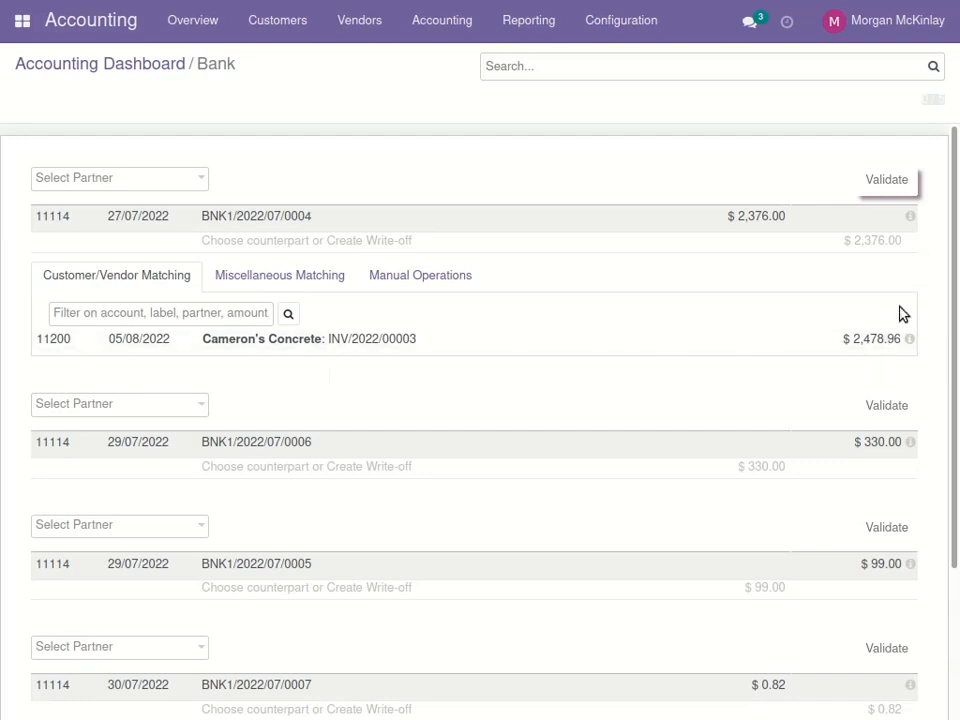
left_click(953, 232)
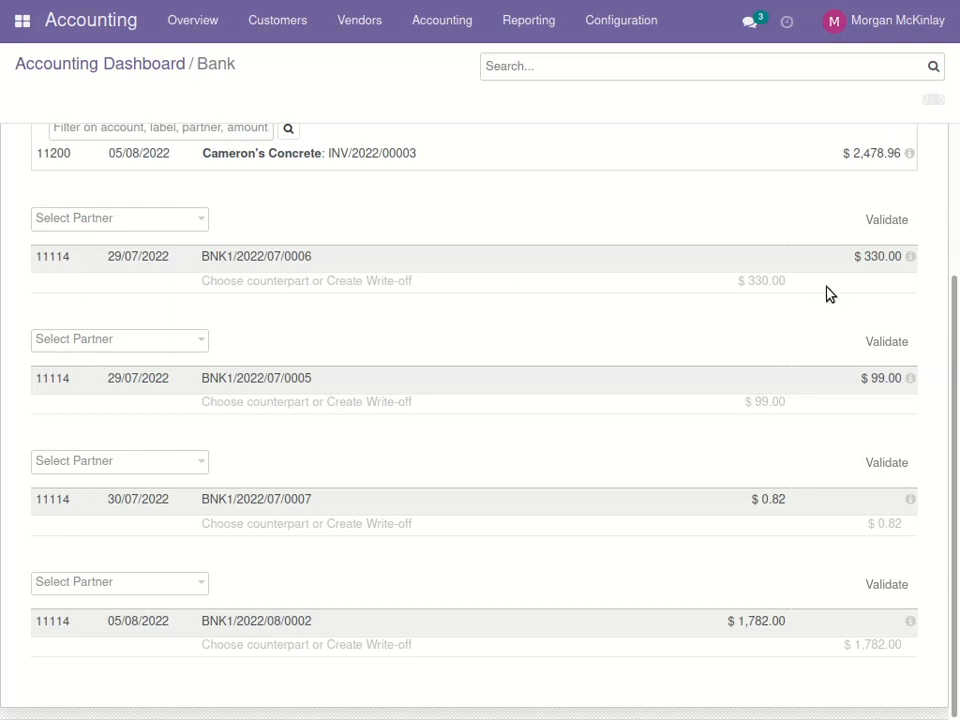
scroll(955, 470, "up", 3)
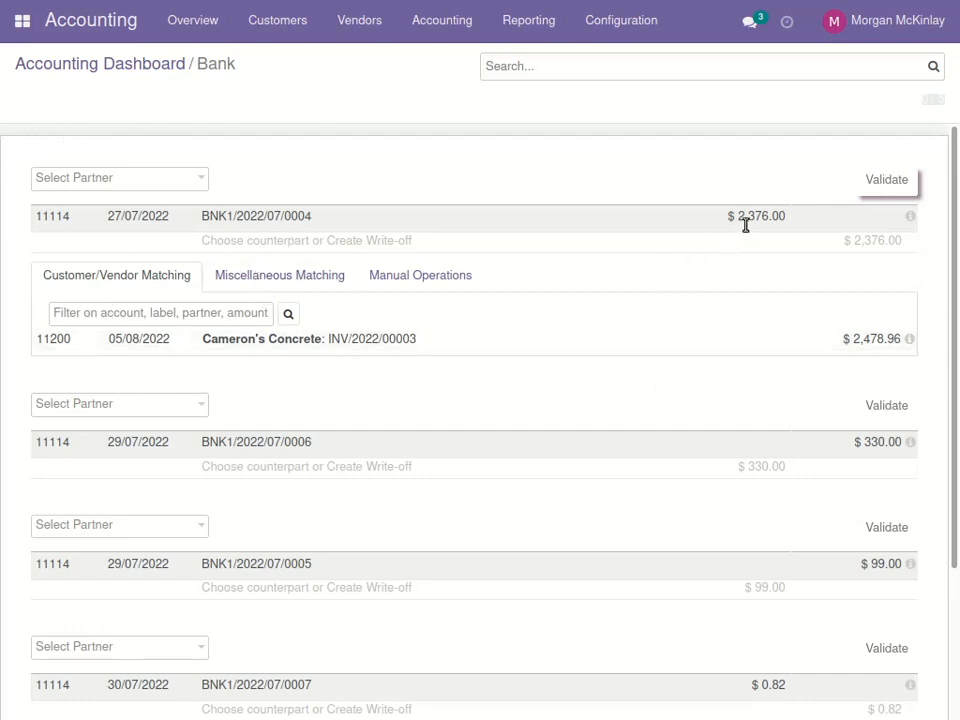
Match the 27/07/2022 bank line of $2,376.00 with the Cameron's Concrete customer payment of the same amount and validate it.
left_click_drag(739, 217, 781, 213)
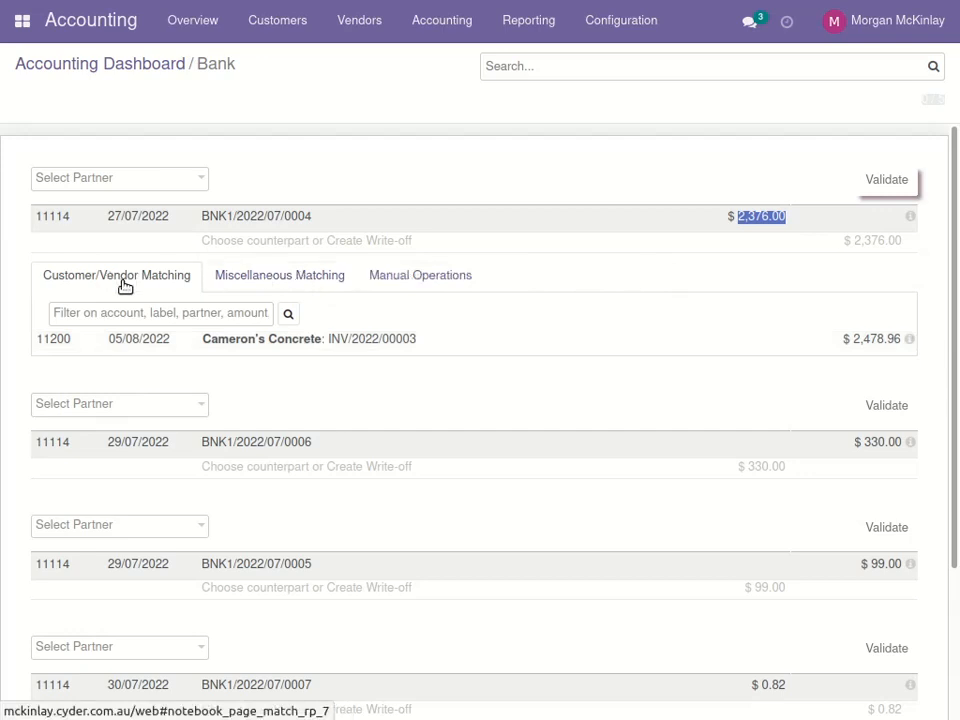
left_click(265, 278)
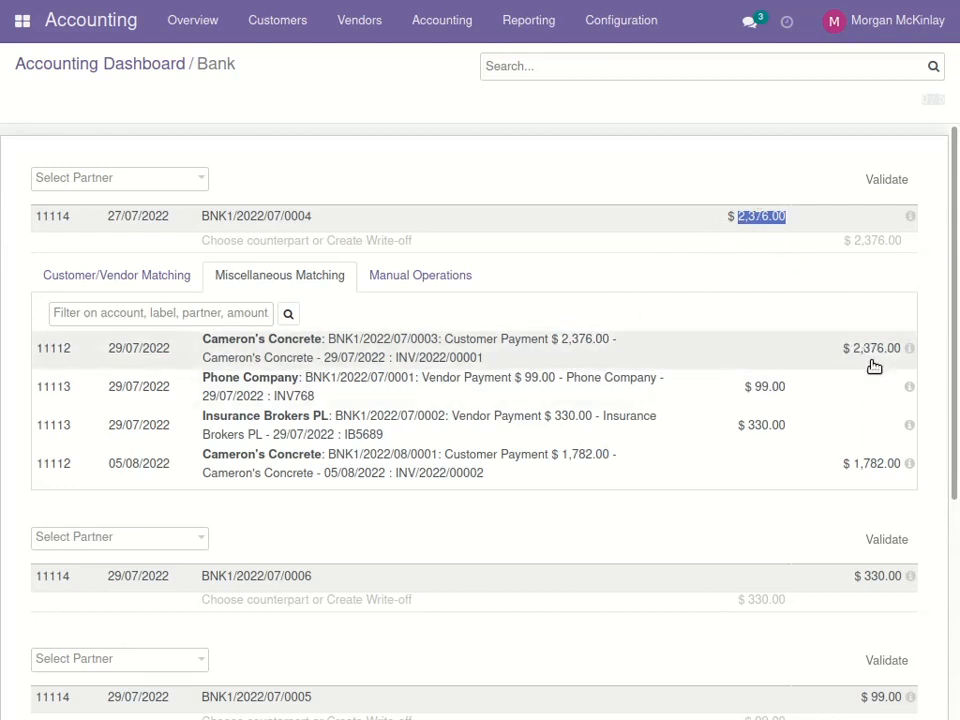
left_click(352, 347)
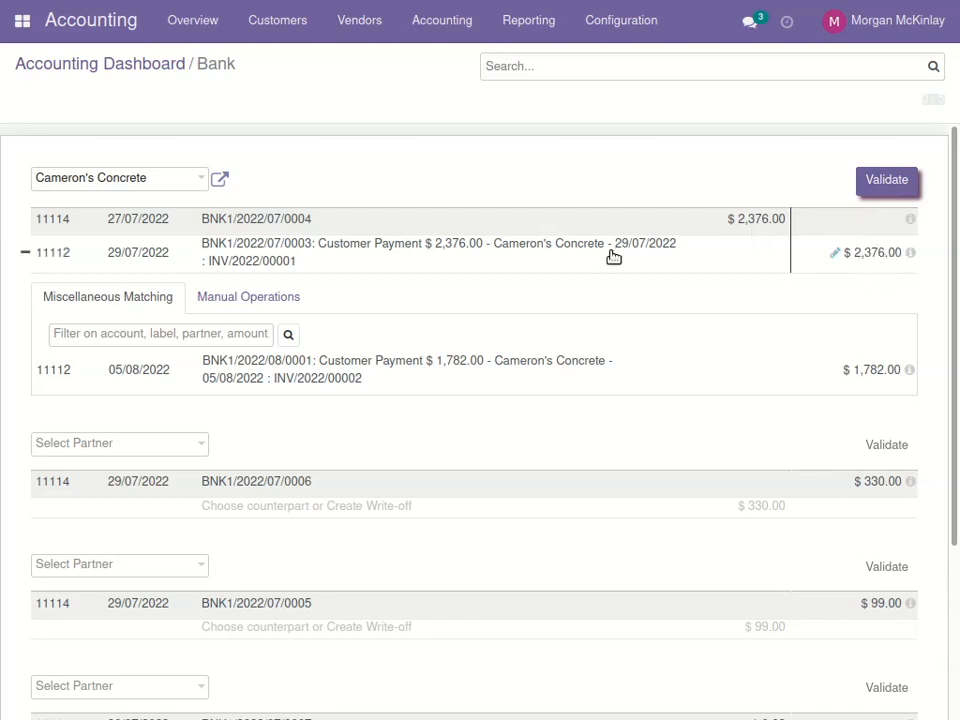
left_click(876, 183)
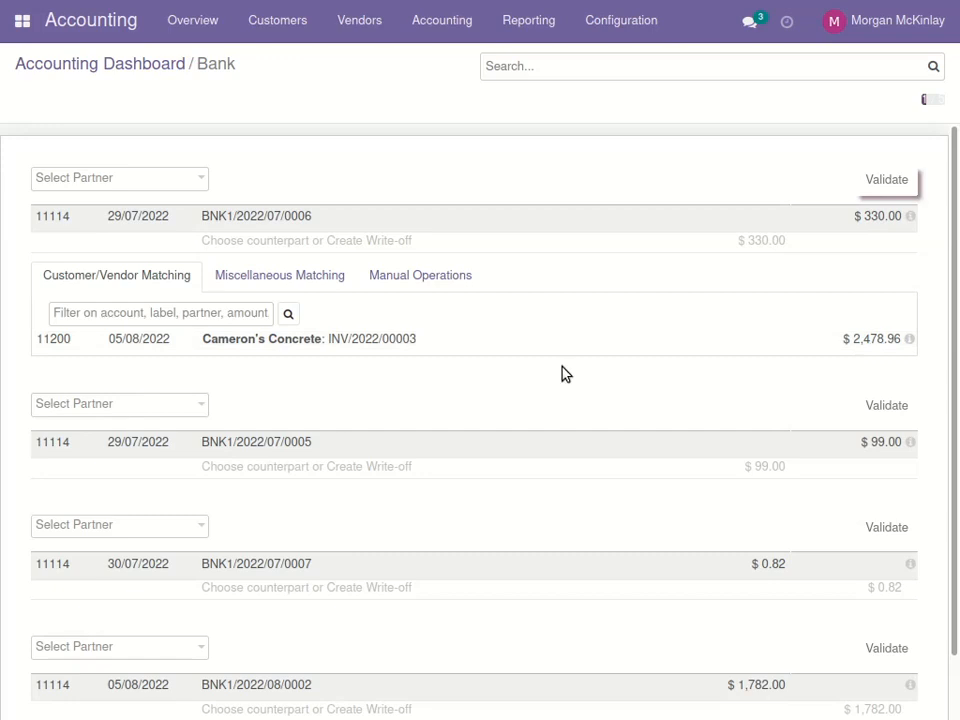
Match the $330.00 bank line with the Insurance Brokers PL vendor payment and validate it.
left_click(249, 279)
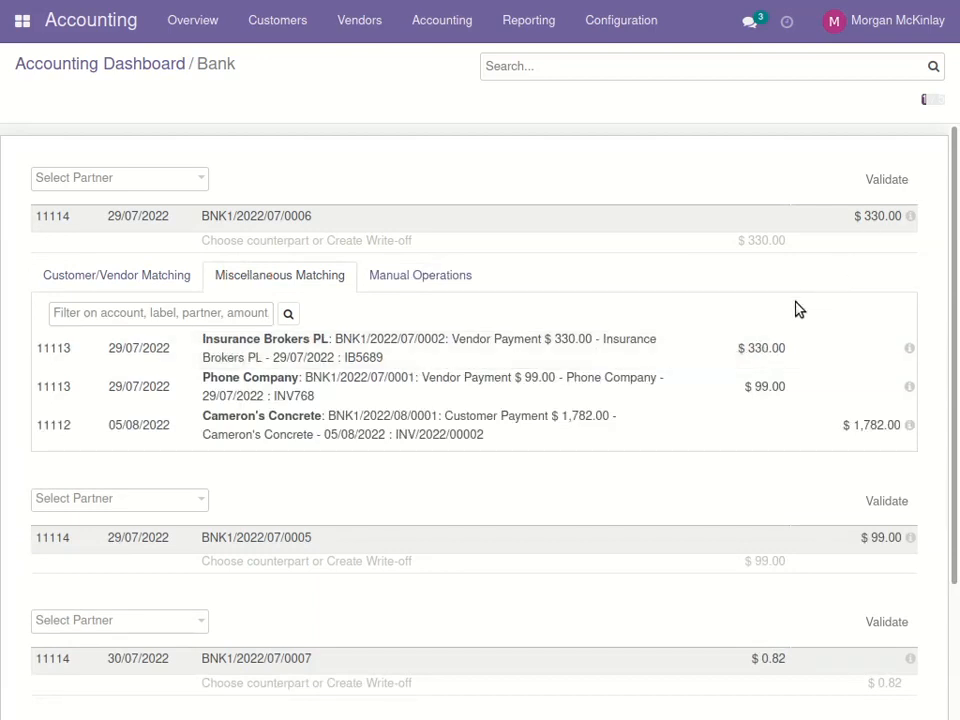
left_click(313, 362)
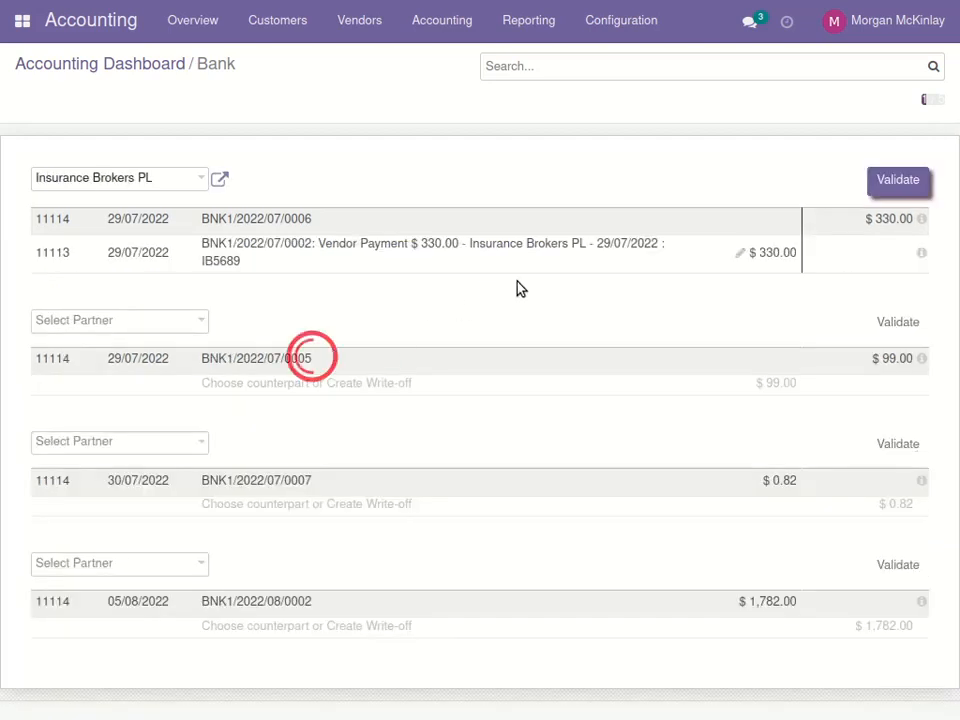
left_click(907, 189)
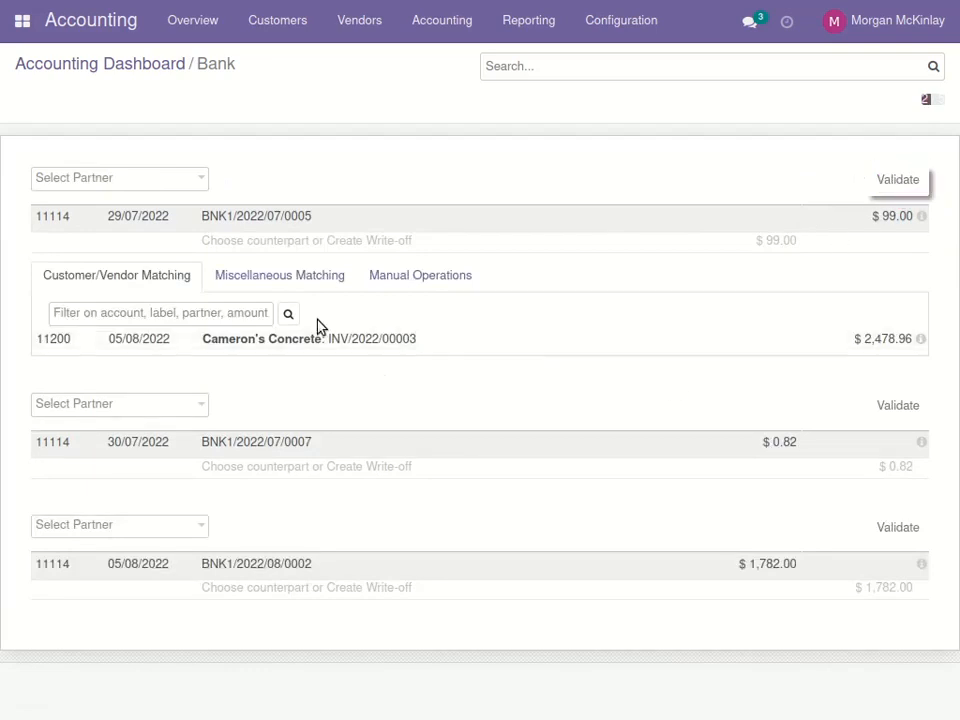
Match the $99.00 bank line with the Phone Company vendor payment and validate it.
left_click(289, 282)
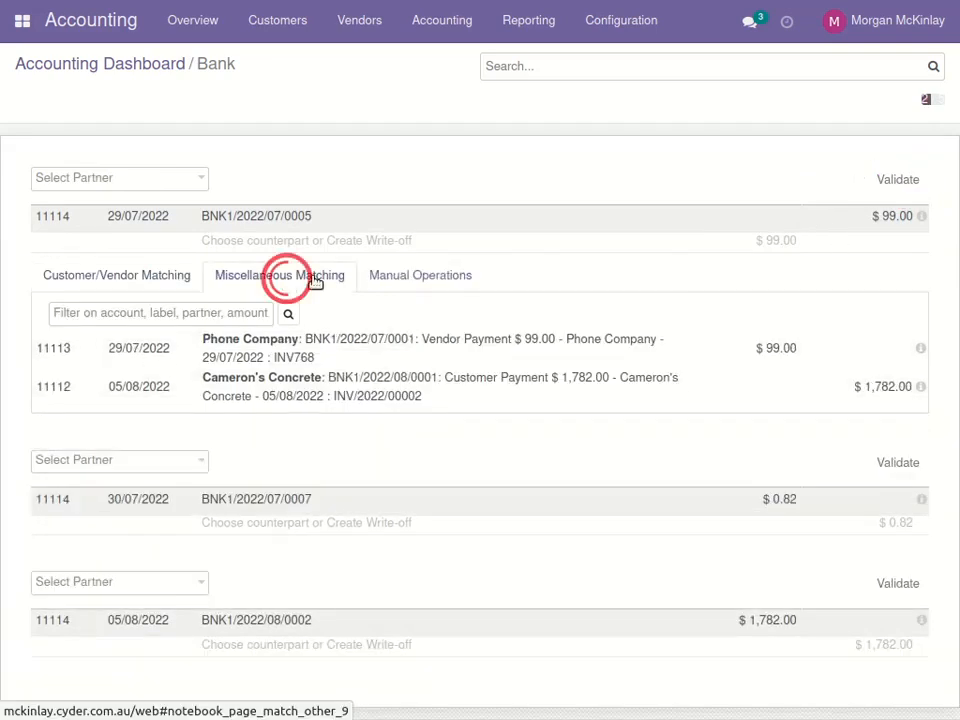
left_click(435, 356)
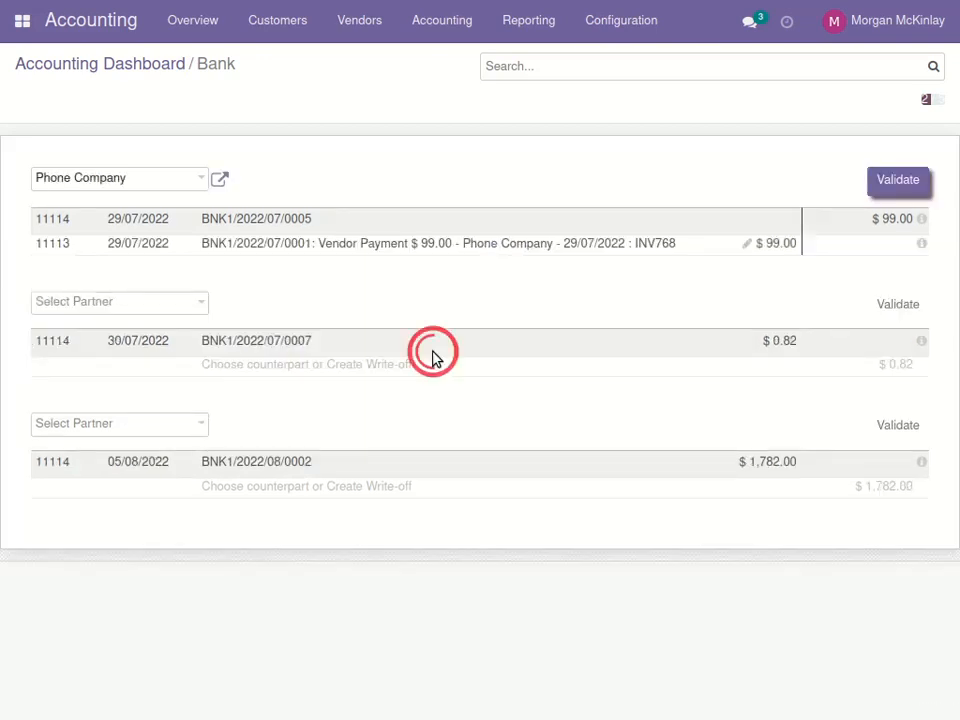
left_click(898, 183)
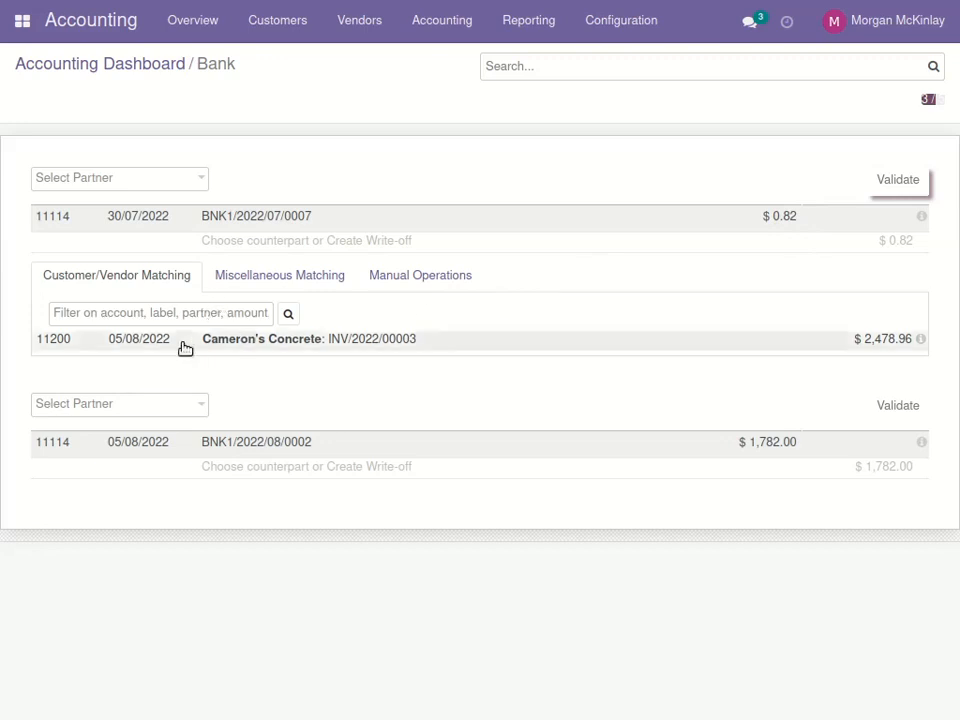
Create a manual counterpart for the $0.82 bank line on account 61100 Bank Fees and validate it.
left_click(270, 278)
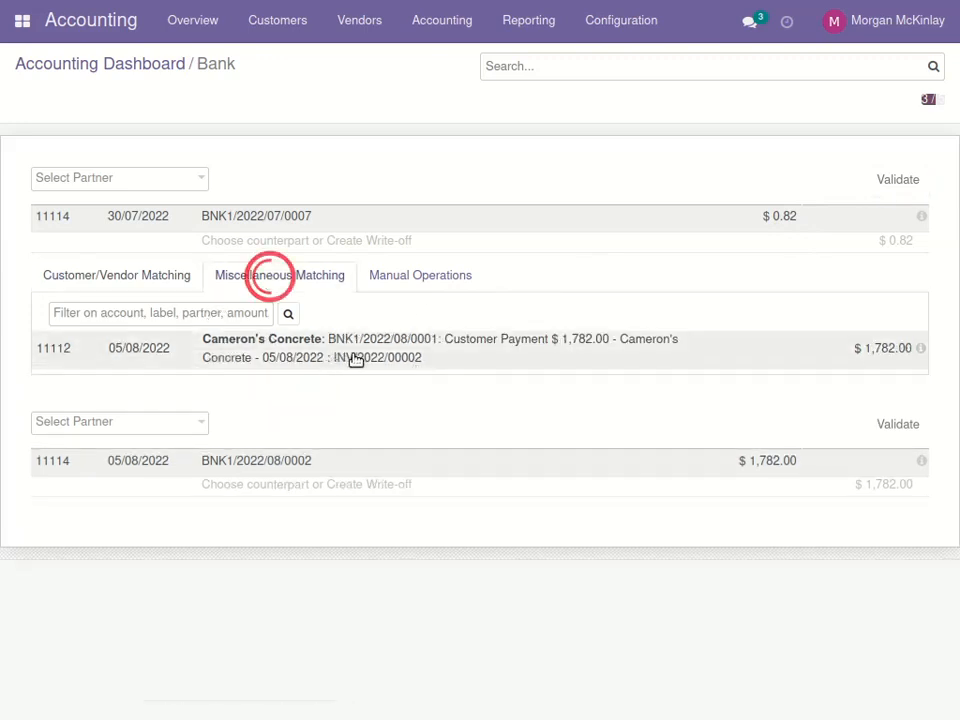
left_click(421, 280)
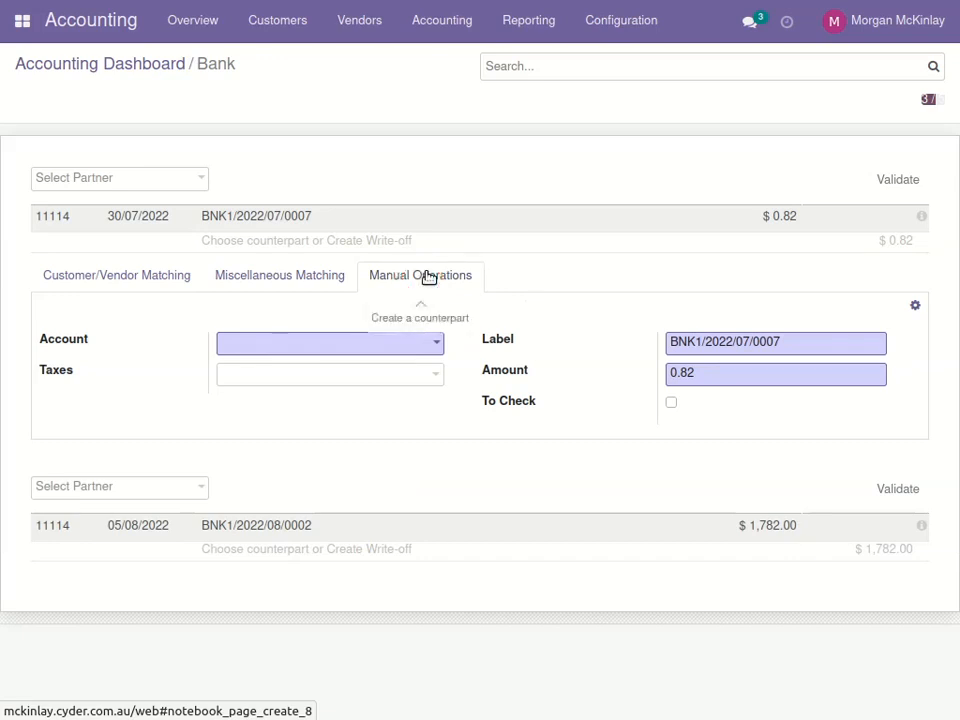
left_click(296, 350)
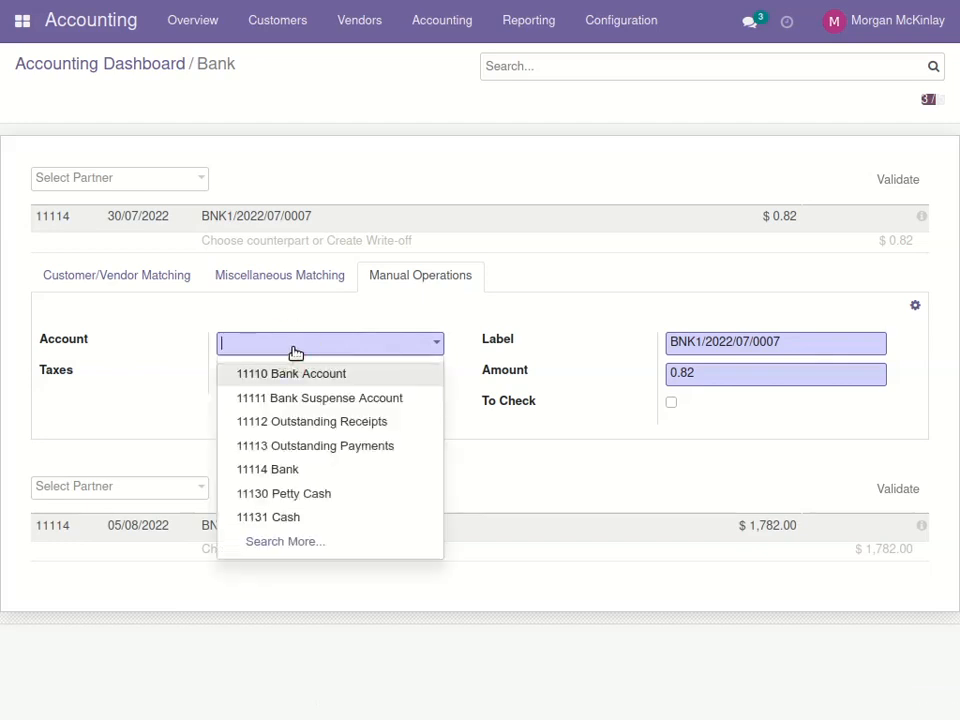
type("bank fees")
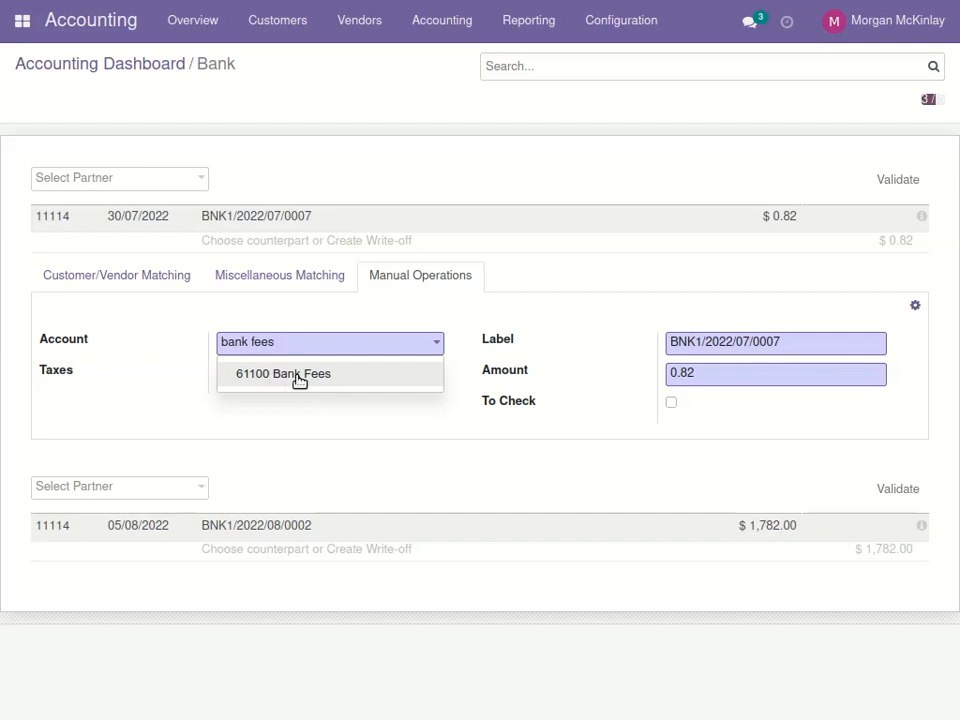
left_click(299, 377)
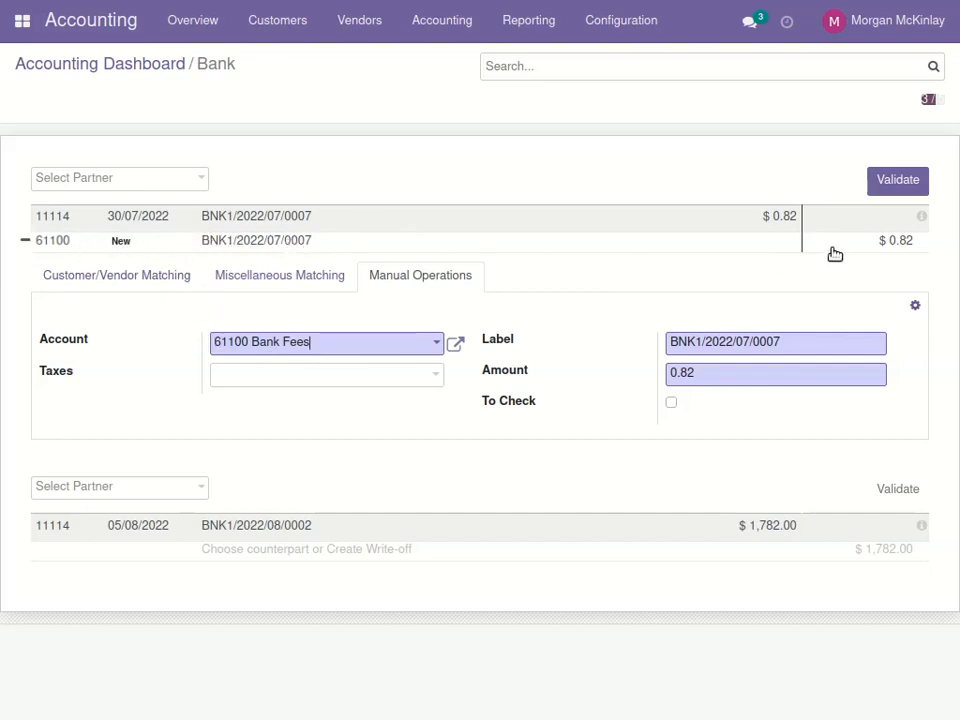
left_click(901, 182)
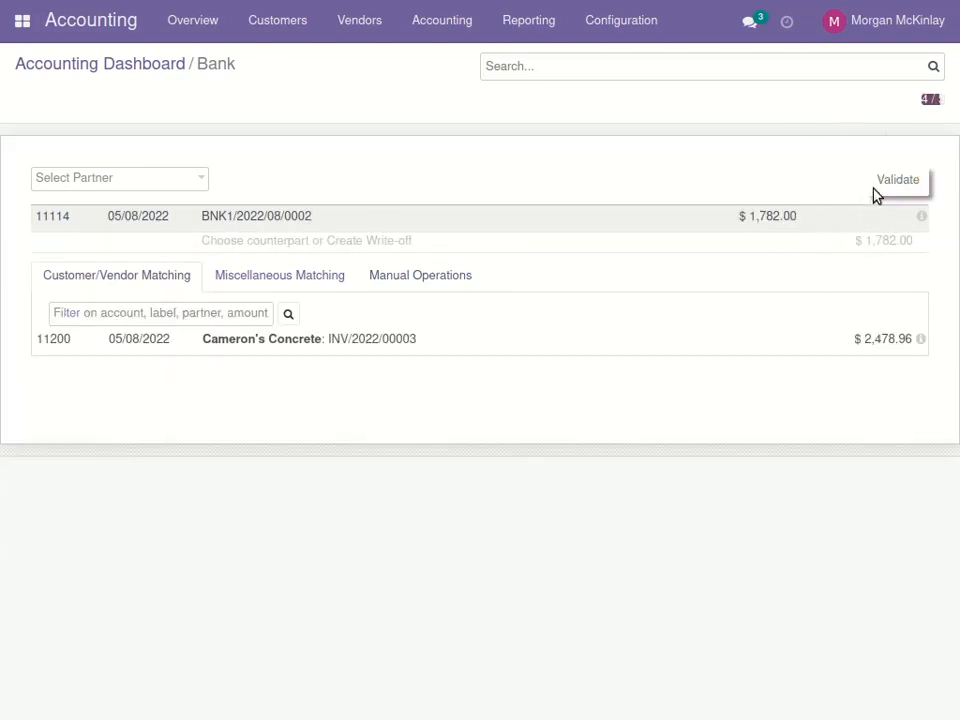
Match the 05/08/2022 bank line of $1,782.00 with the Cameron's Concrete customer payment and validate it.
left_click(268, 283)
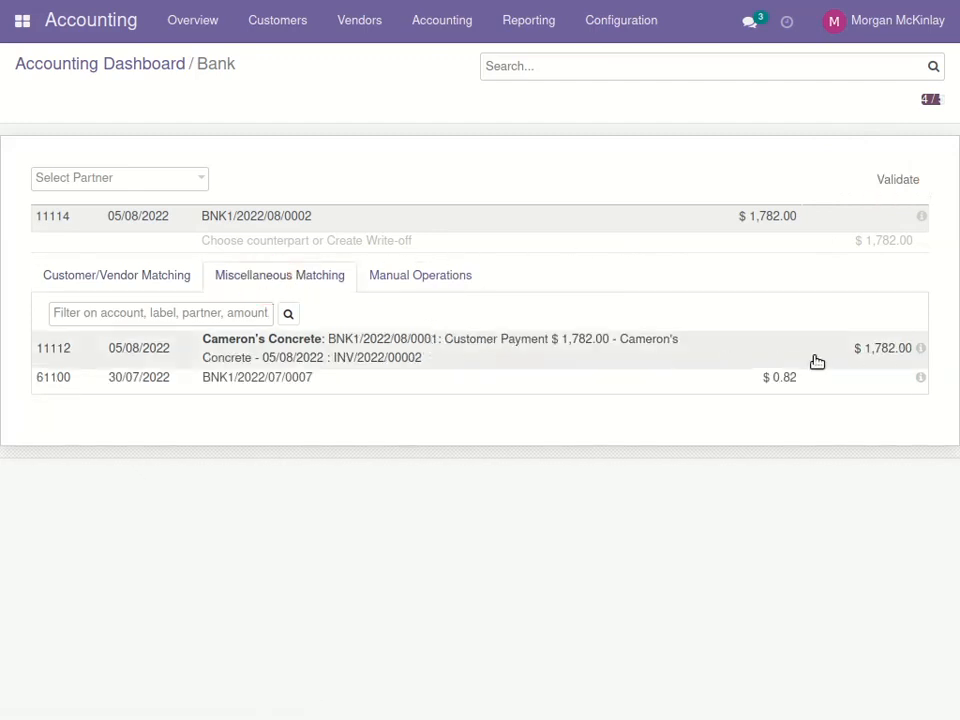
left_click(652, 347)
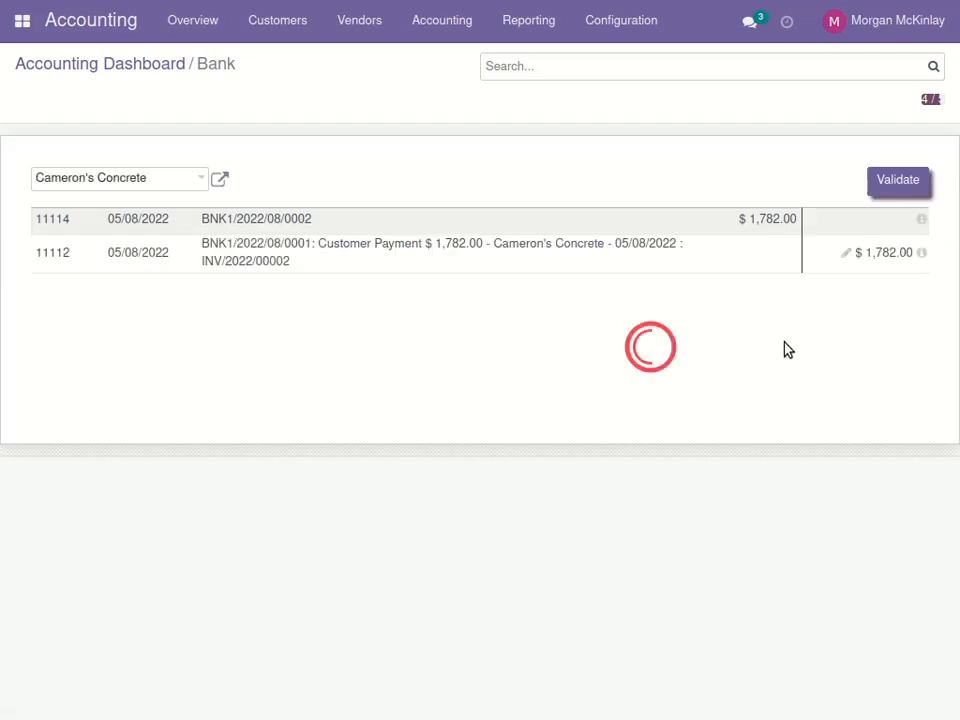
left_click(897, 182)
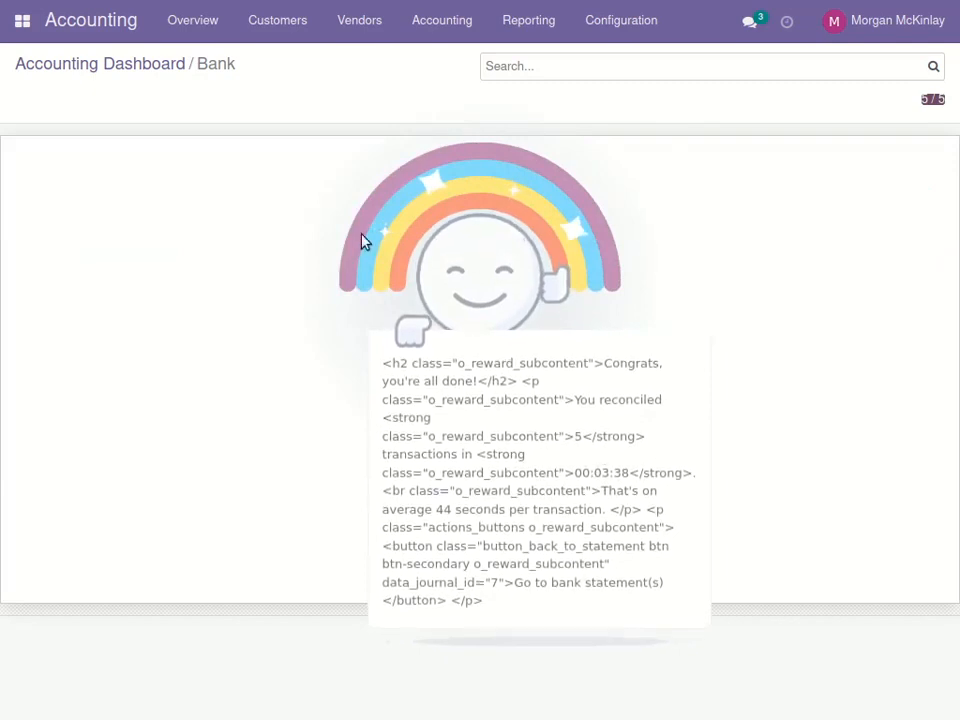
Open the 05/08/2022 statement from the Bank journal's statements, review its transactions and return to the accounting dashboard.
left_click(60, 69)
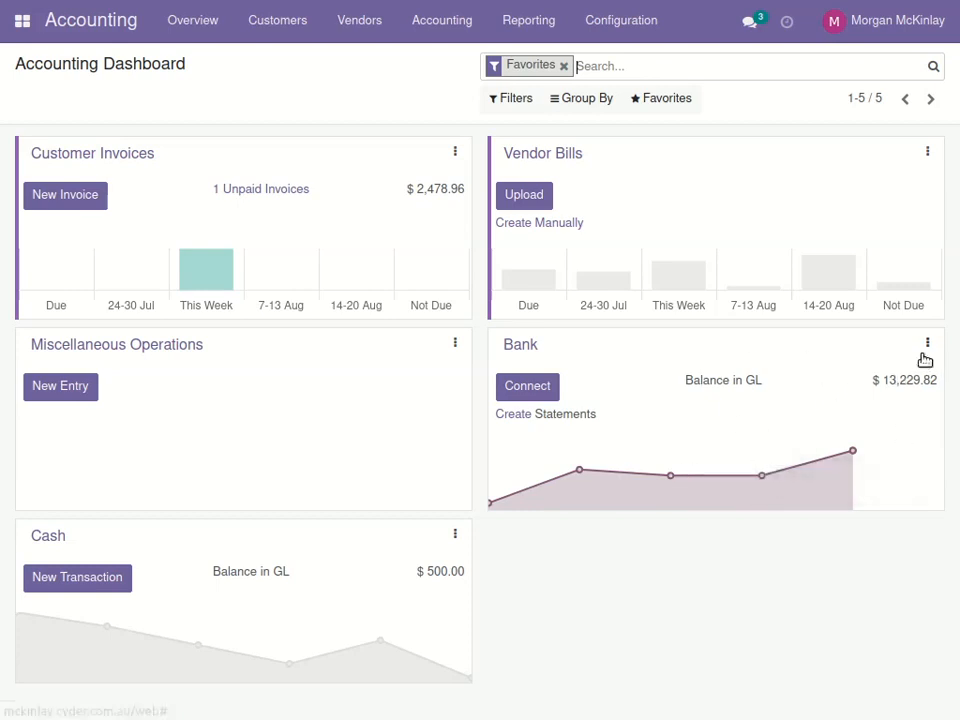
left_click(928, 345)
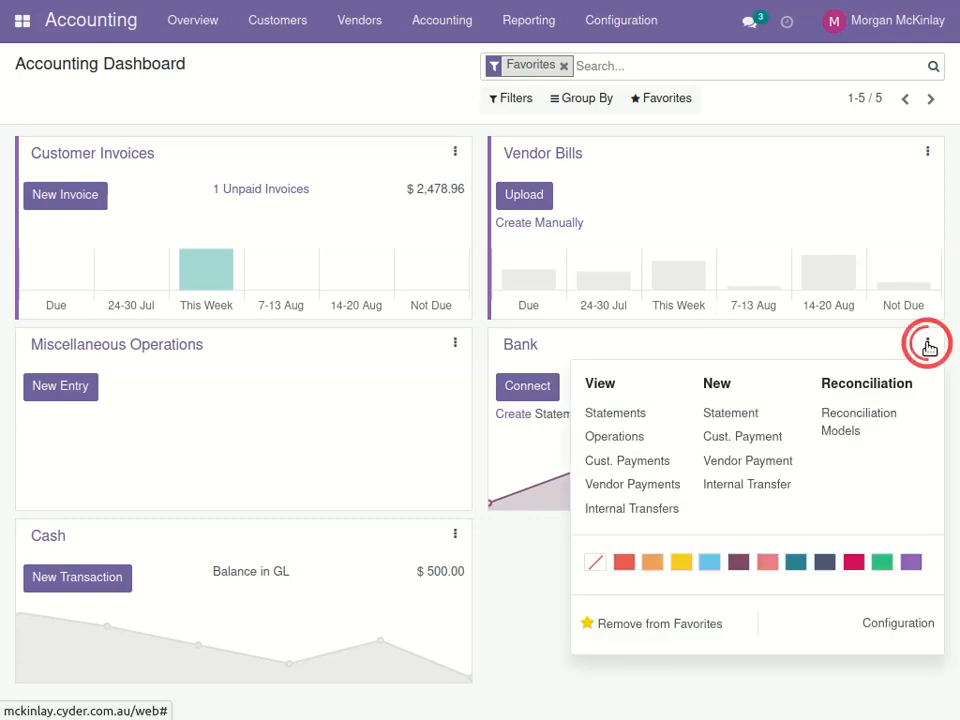
left_click(618, 414)
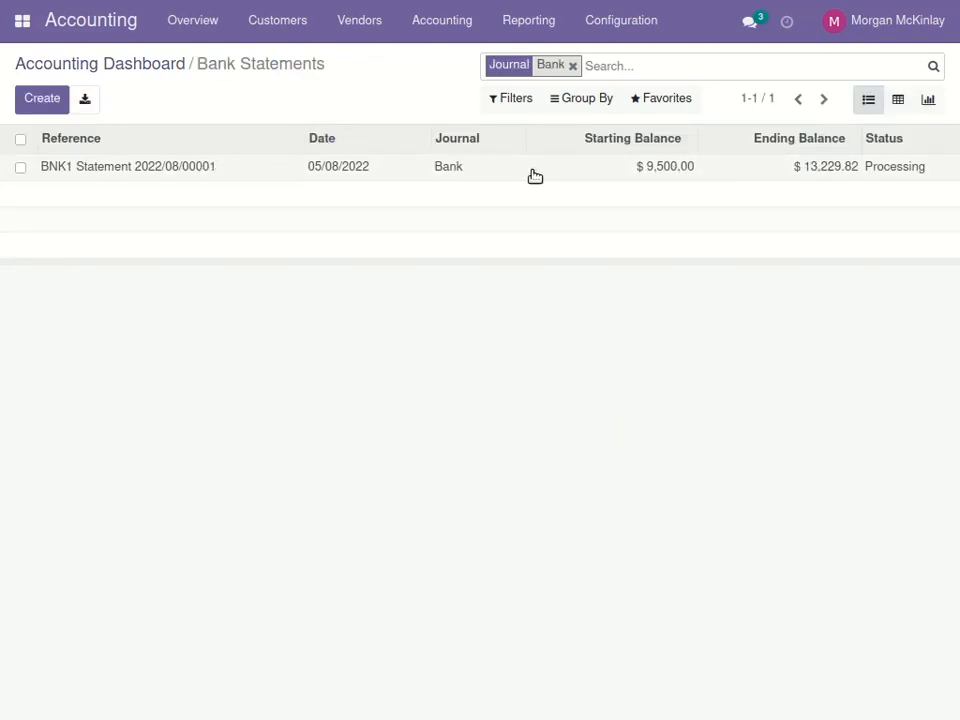
left_click(221, 176)
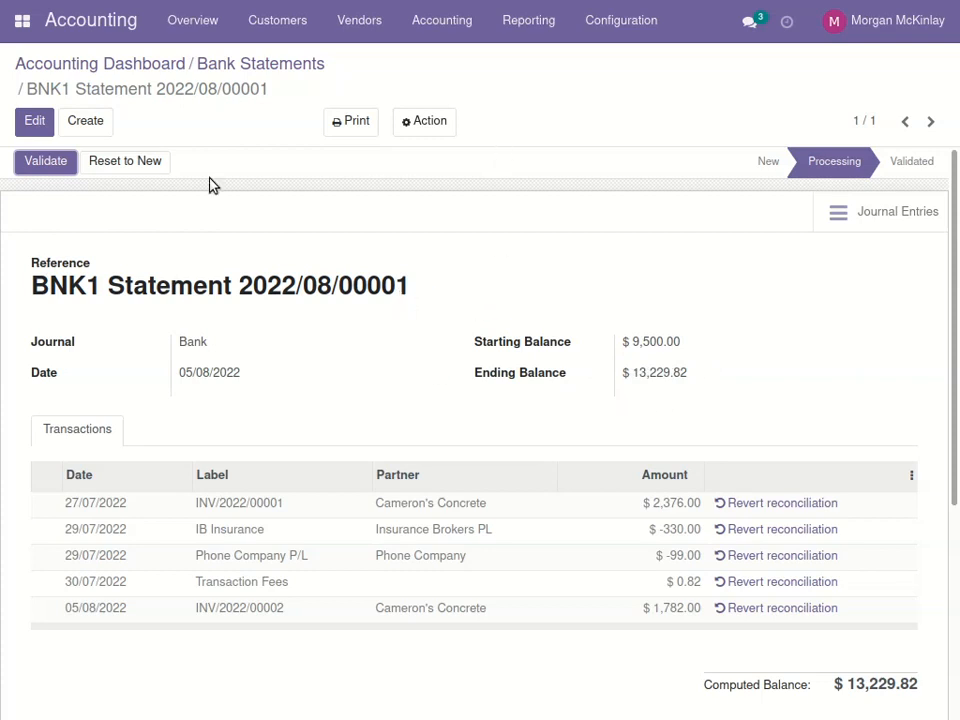
left_click(52, 64)
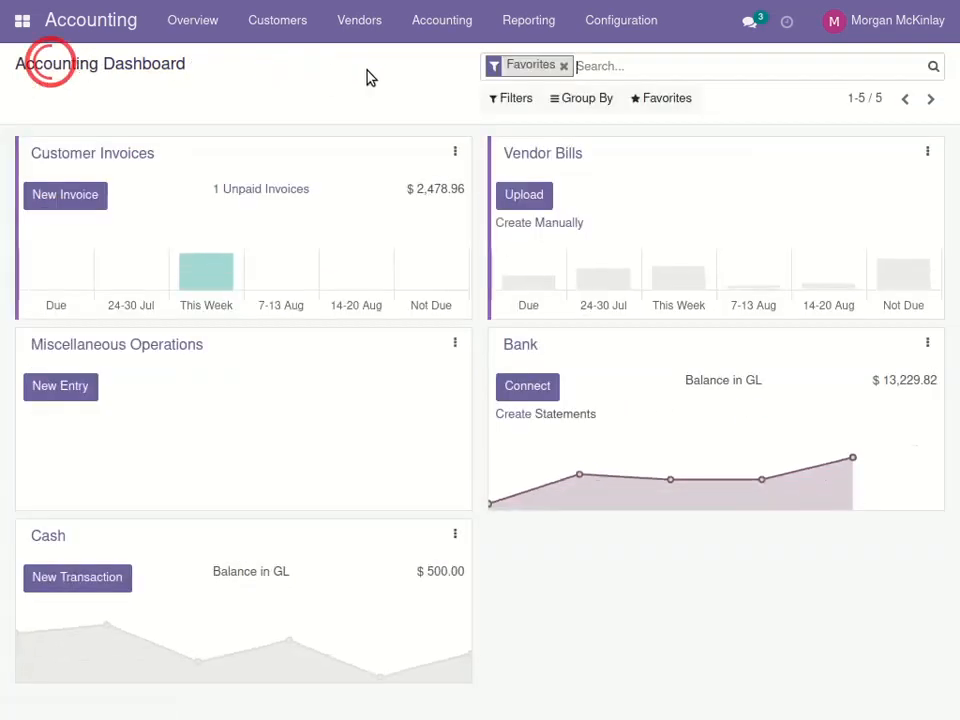